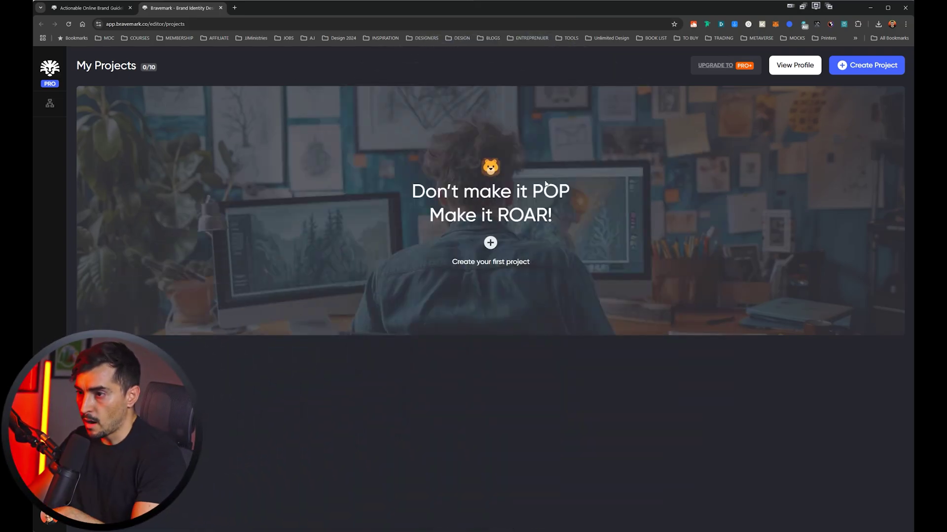
Step: Start a new project named "Keystone Media", enter the client's name, and proceed with the Wizard setup method
{"action": "left_click", "coordinate": [491, 243]}
{"action": "left_click", "coordinate": [455, 170]}
{"action": "type", "text": "Keys"}
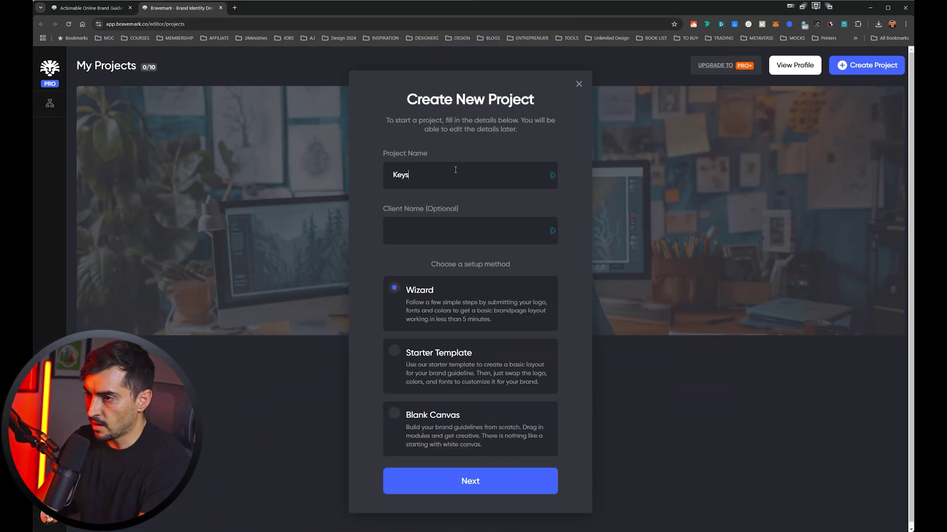
{"action": "type", "text": "tone Media"}
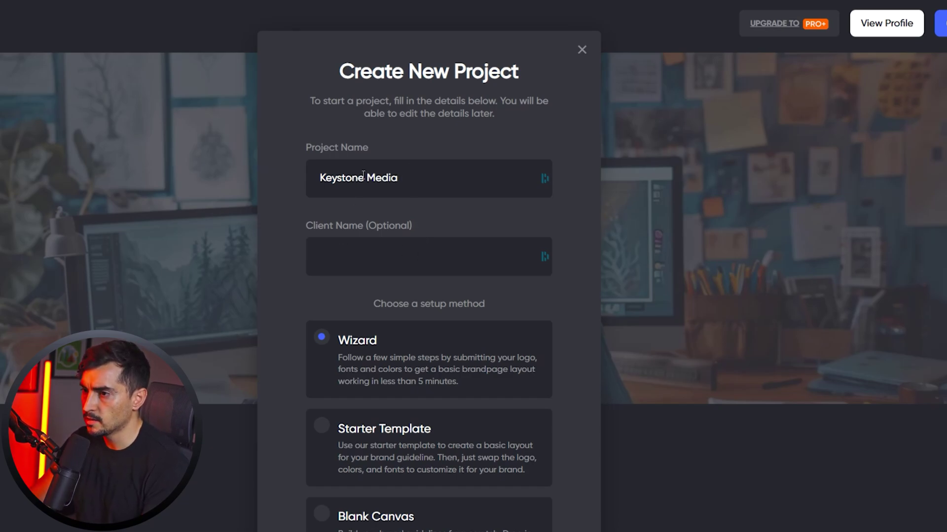
{"action": "left_click", "coordinate": [459, 242]}
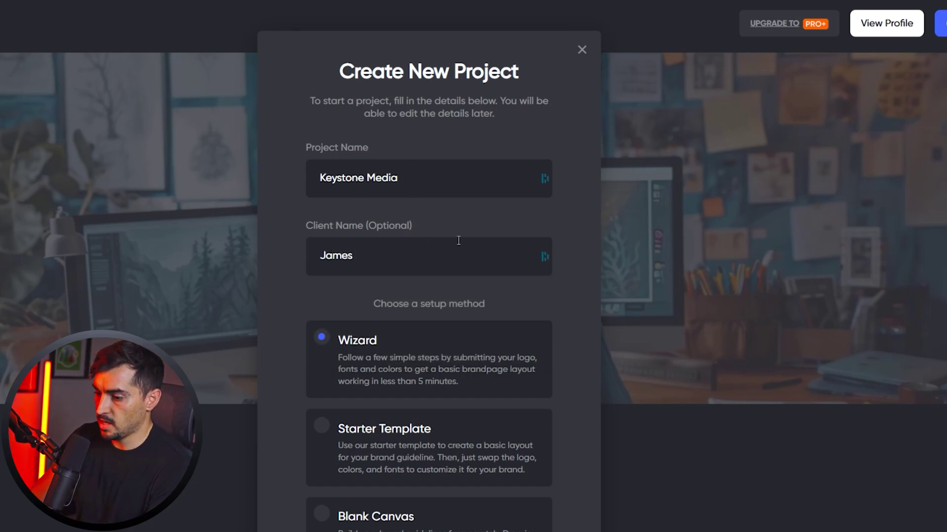
{"action": "scroll", "coordinate": [423, 506], "scroll_direction": "down", "scroll_amount": 1}
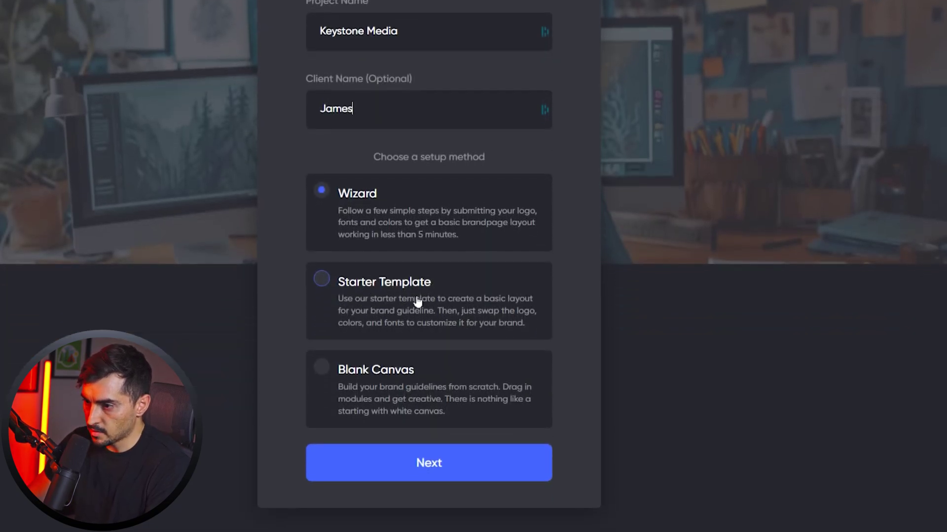
{"action": "left_click", "coordinate": [436, 459]}
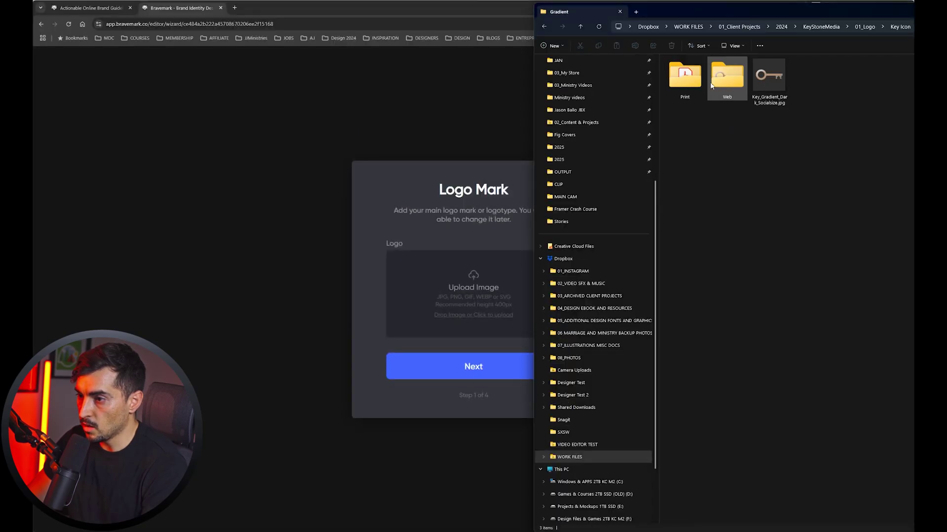
Step: Upload the 1500px key logo PNG from the Web folder as the logo mark and proceed to the brand colors
{"action": "double_click", "coordinate": [732, 77]}
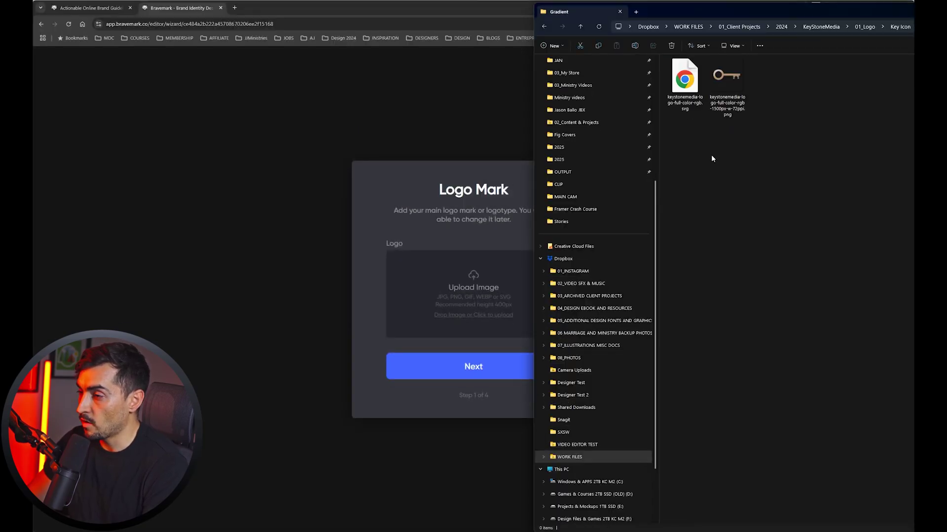
{"action": "left_click_drag", "start_coordinate": [724, 86], "coordinate": [488, 296]}
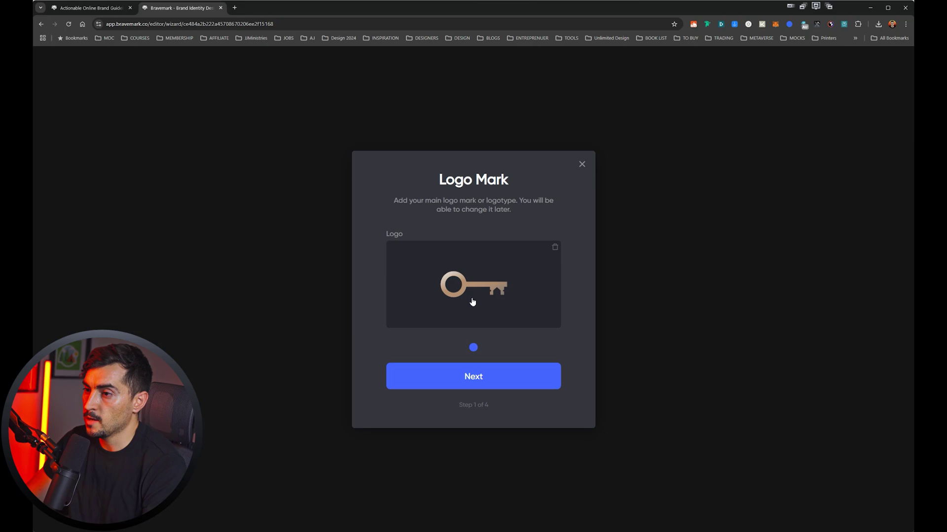
{"action": "left_click", "coordinate": [494, 367]}
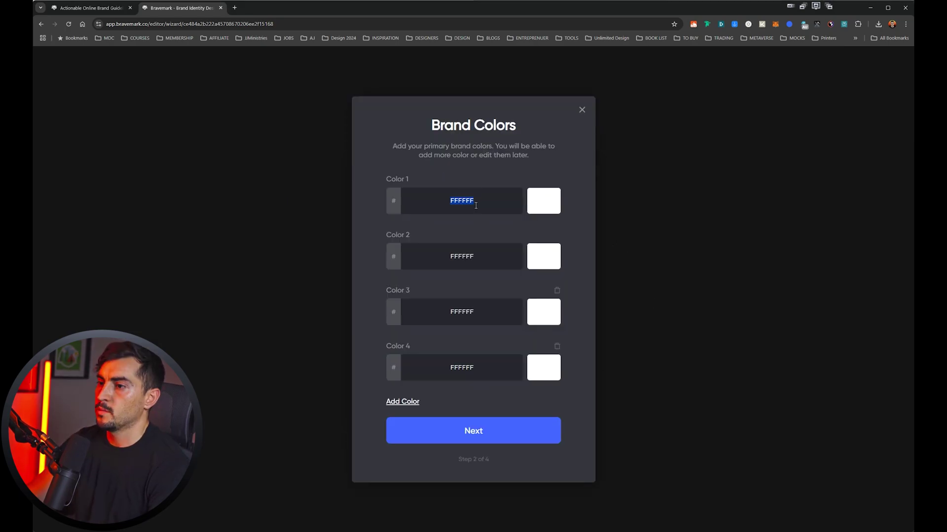
Step: Set the first three brand colors to B58F72, 303030 and A69D97
{"action": "key", "text": "alt+Tab"}
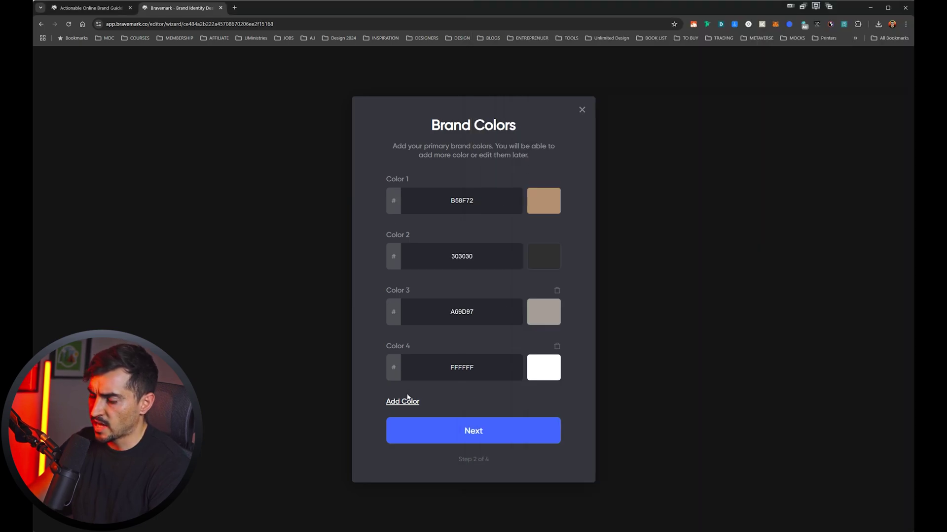
{"action": "left_click", "coordinate": [407, 402]}
{"action": "left_click", "coordinate": [530, 400]}
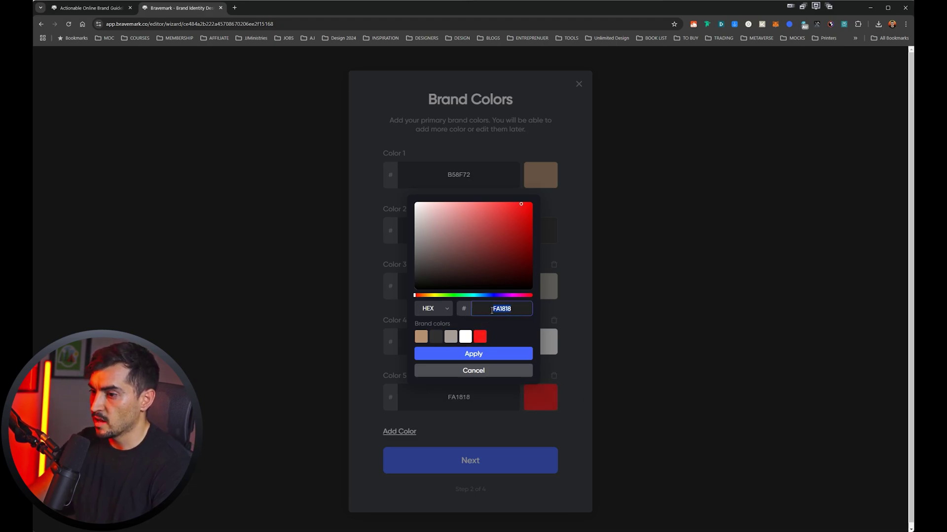
{"action": "left_click", "coordinate": [473, 370]}
{"action": "left_click", "coordinate": [553, 376]}
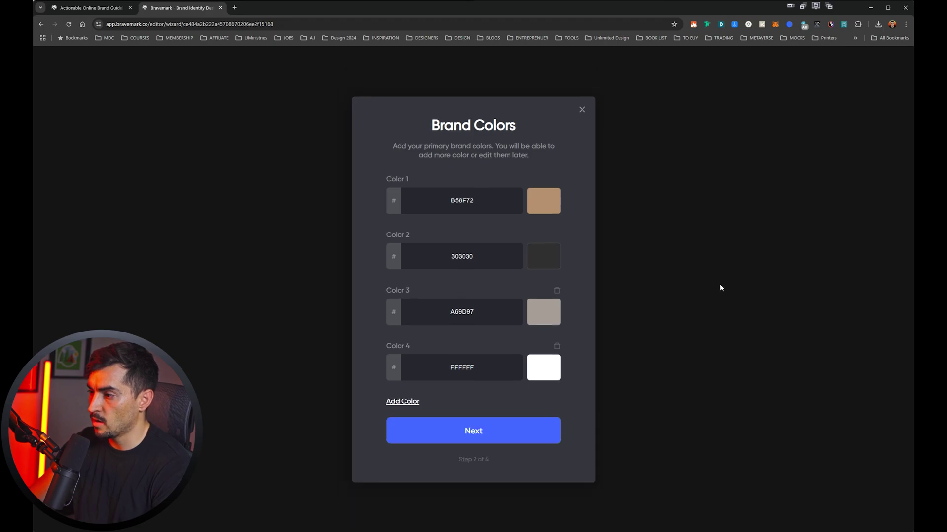
Step: Accept the brand colors and set the secondary typeface to Figtree from the font library
{"action": "left_click", "coordinate": [498, 437]}
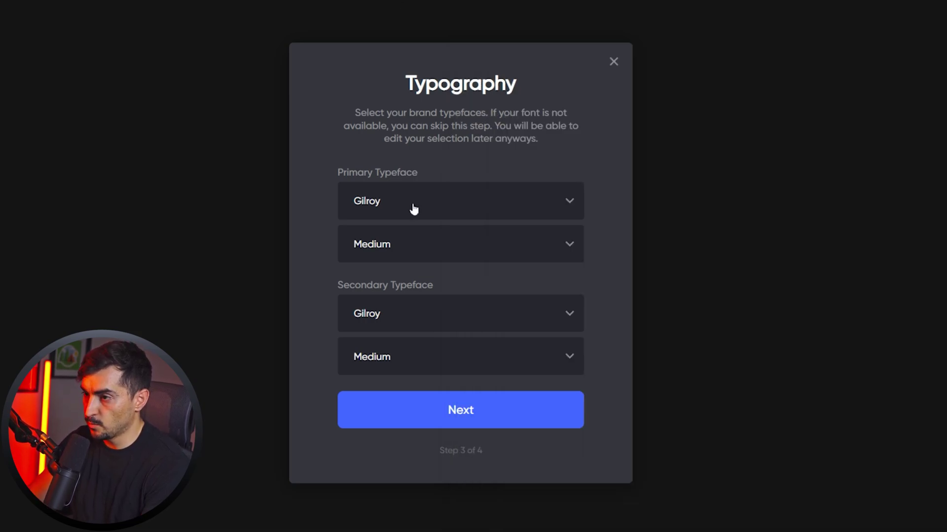
{"action": "left_click", "coordinate": [414, 209]}
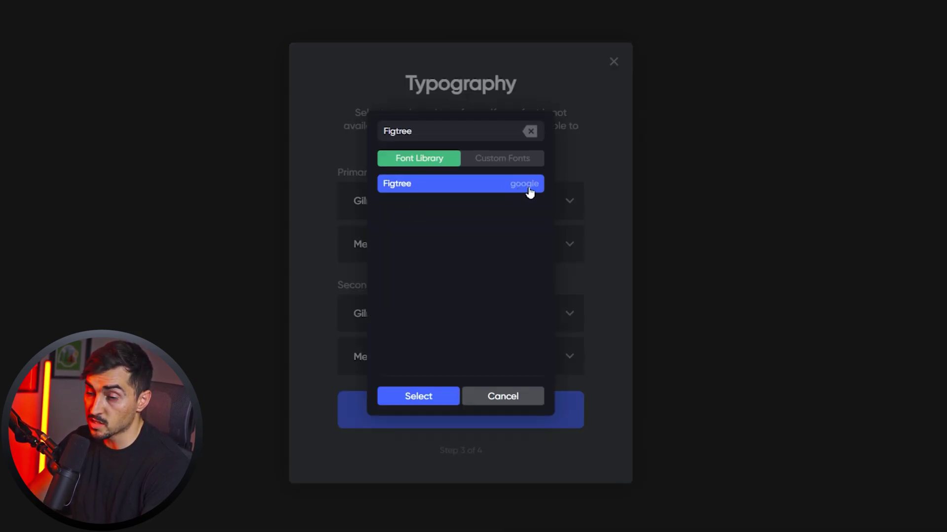
{"action": "left_click", "coordinate": [499, 158]}
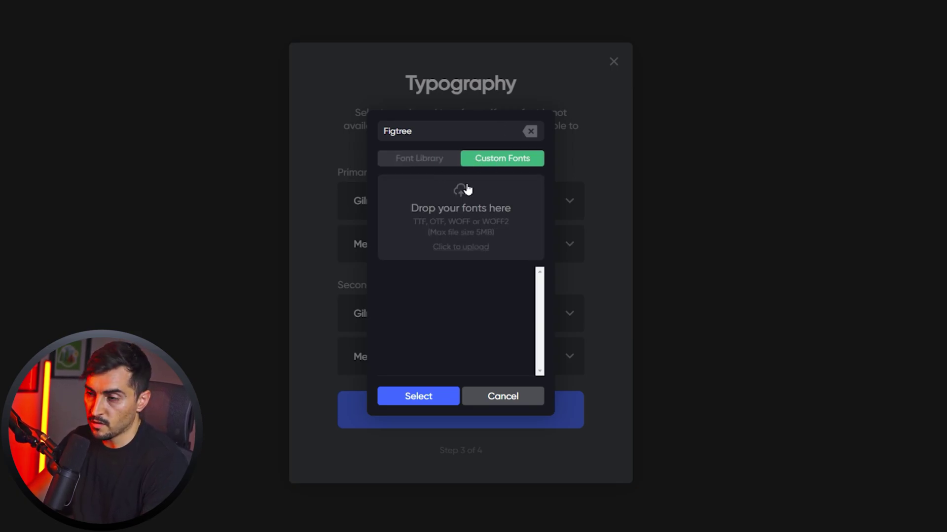
{"action": "left_click", "coordinate": [428, 166]}
{"action": "double_click", "coordinate": [437, 130]}
{"action": "type", "text": "figtre"}
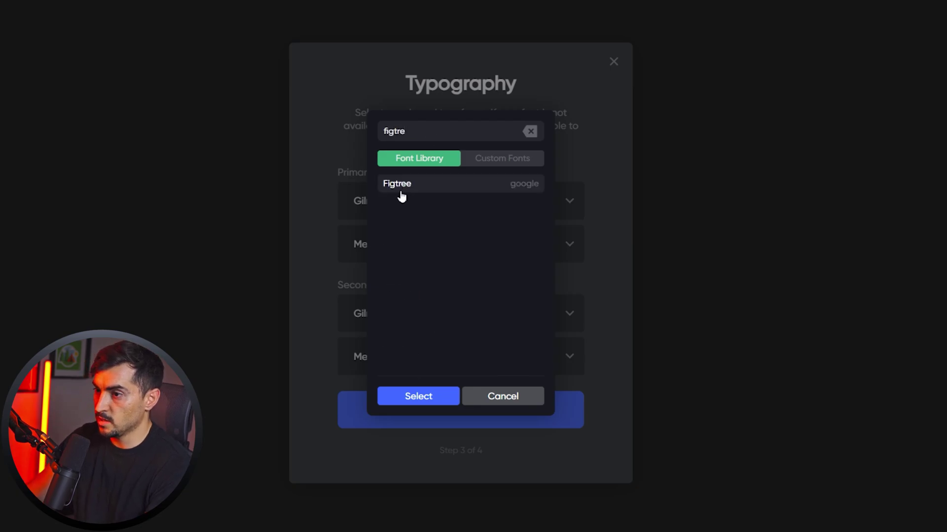
{"action": "left_click", "coordinate": [429, 397]}
Step: Search the font library for "legit" as the primary typeface, and clear the search
{"action": "left_click", "coordinate": [424, 210]}
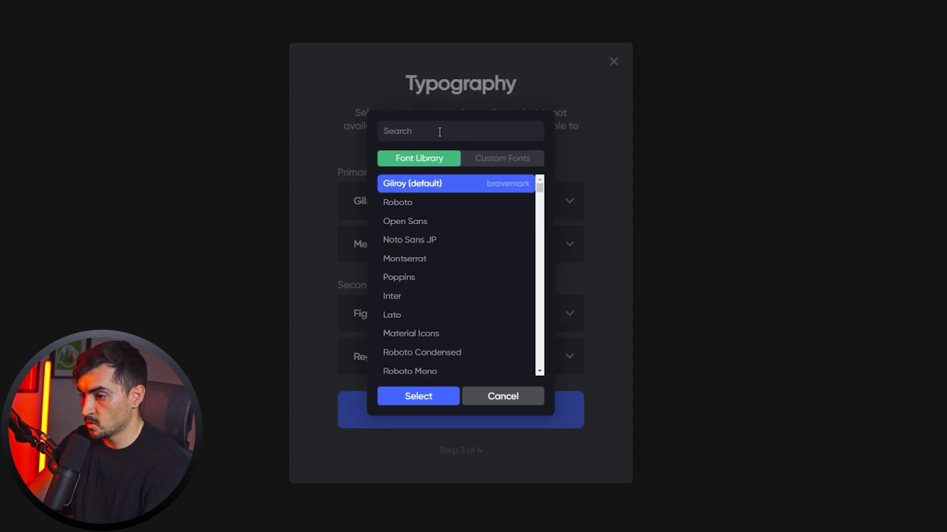
{"action": "type", "text": "legit"}
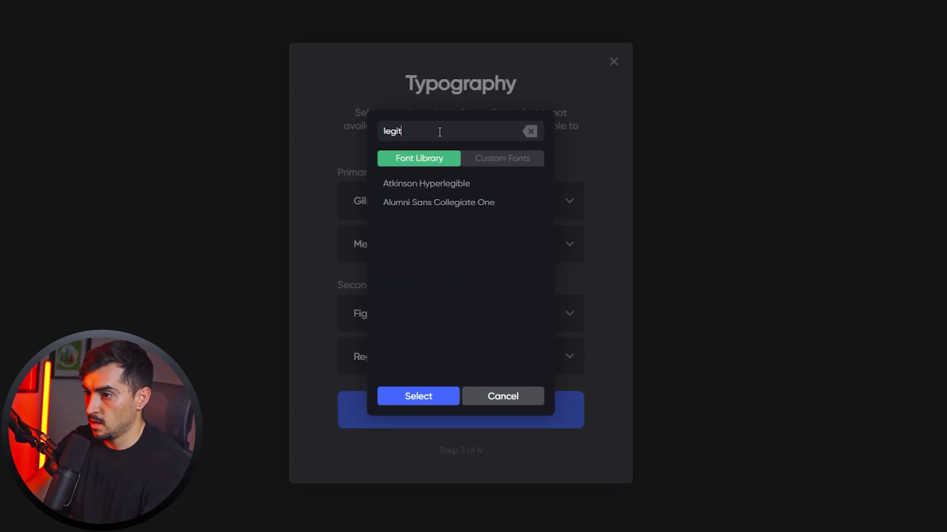
{"action": "key", "text": "BackSpace"}
{"action": "key", "text": "BackSpace"}
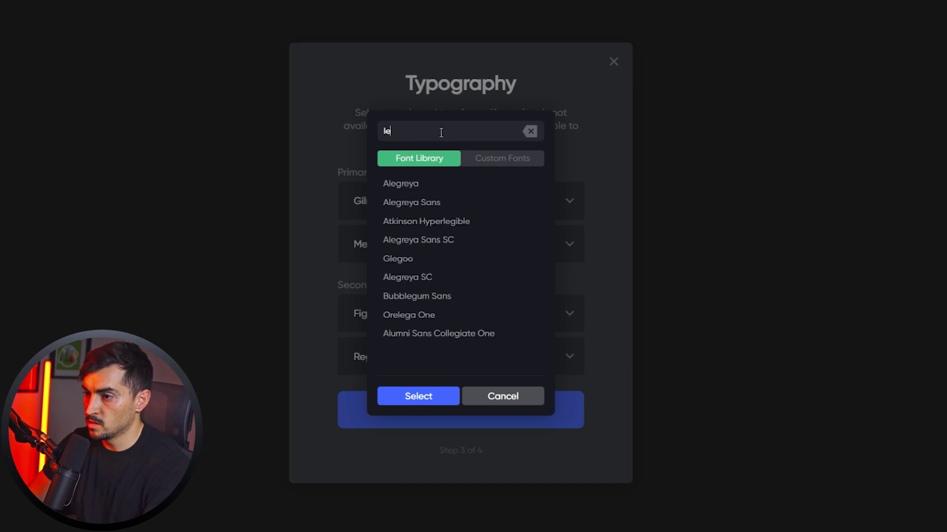
{"action": "type", "text": "i"}
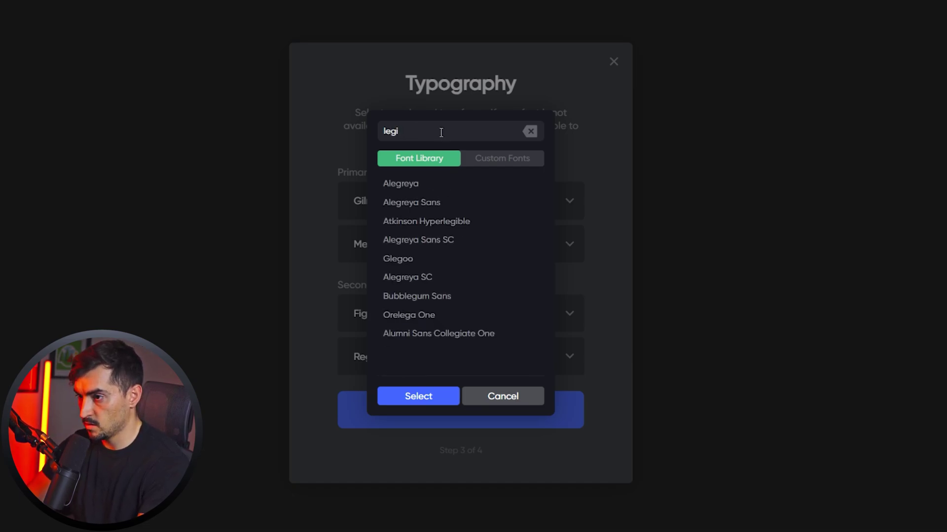
{"action": "key", "text": "BackSpace"}
{"action": "key", "text": "BackSpace"}
{"action": "key", "text": "BackSpace"}
{"action": "key", "text": "BackSpace"}
Step: Set the primary typeface to Cormorant Garamond in Medium weight and proceed to the layout style
{"action": "scroll", "coordinate": [444, 275], "scroll_direction": "down", "scroll_amount": 3}
{"action": "scroll", "coordinate": [444, 237], "scroll_direction": "up", "scroll_amount": 8}
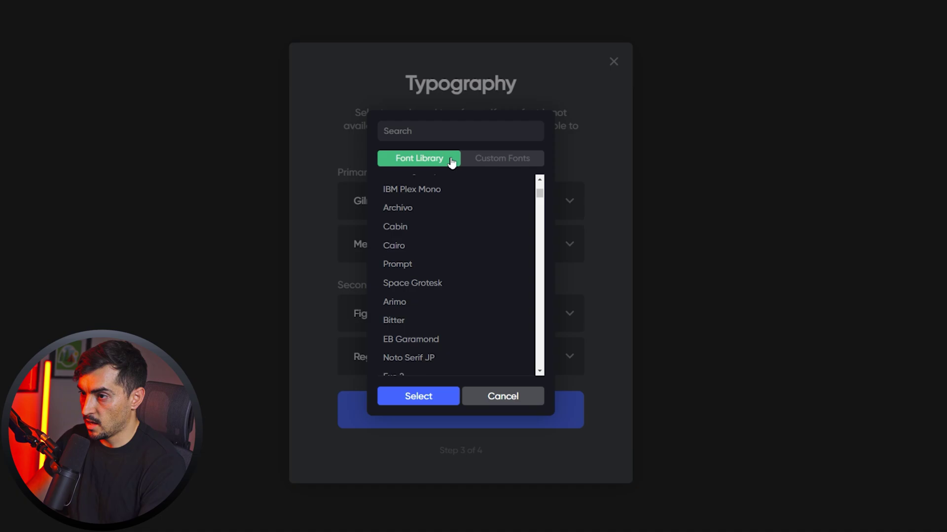
{"action": "left_click", "coordinate": [420, 397]}
{"action": "left_click", "coordinate": [397, 244]}
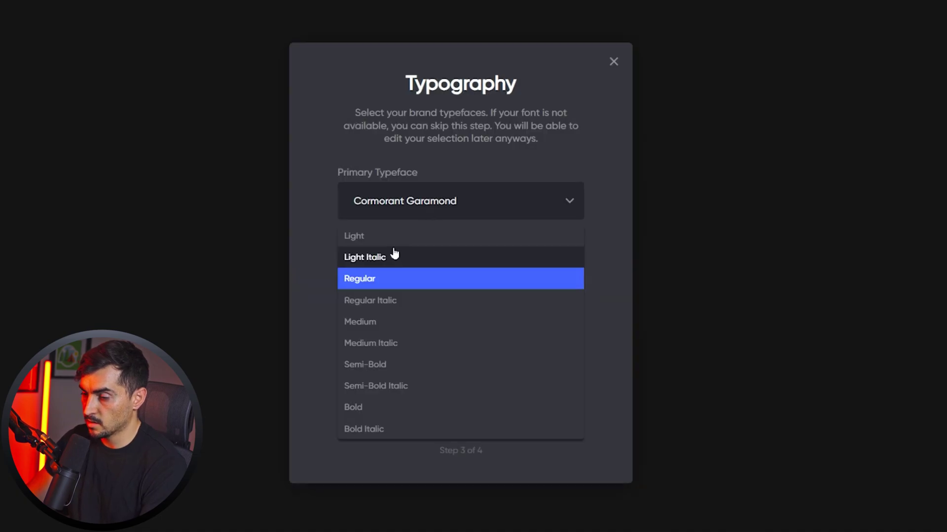
{"action": "left_click", "coordinate": [426, 320]}
{"action": "left_click", "coordinate": [404, 370]}
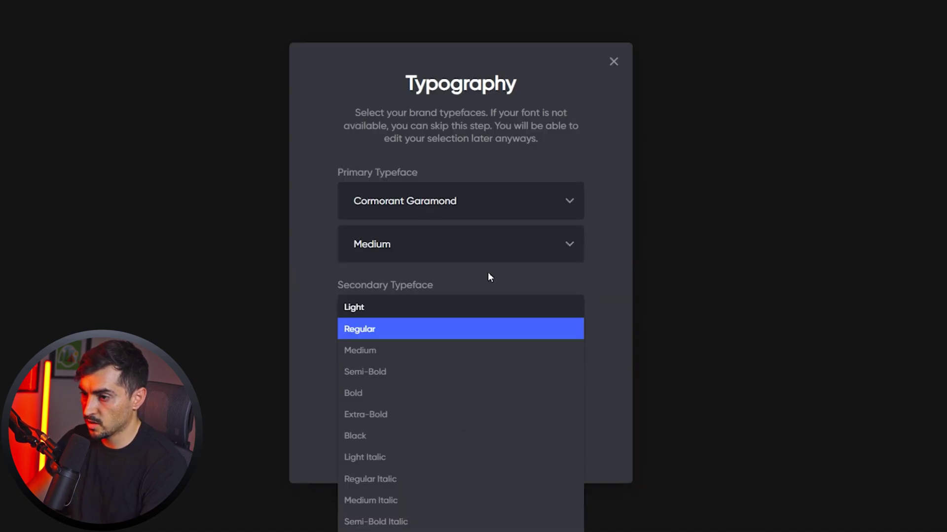
{"action": "left_click", "coordinate": [488, 274]}
{"action": "left_click", "coordinate": [458, 422]}
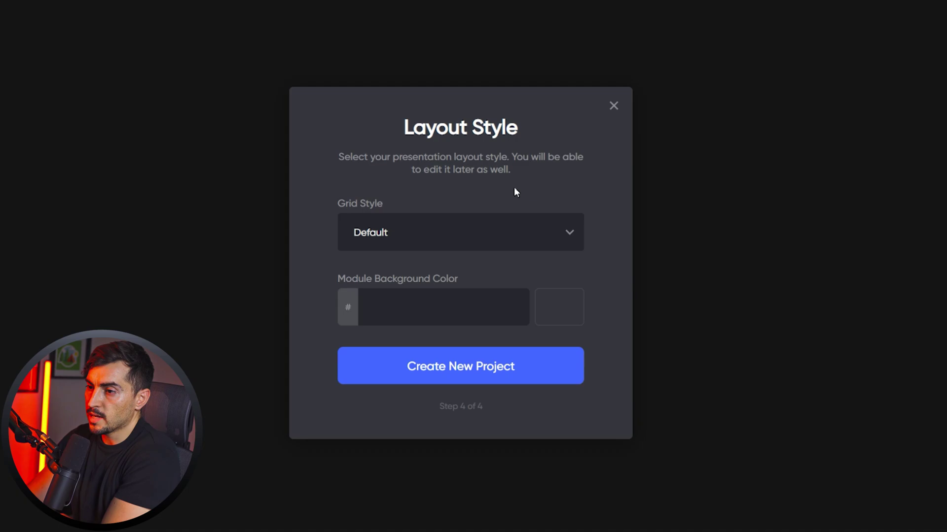
Step: Choose the Bento grid style with brand color A69D97 as the canvas color and create the project
{"action": "left_click", "coordinate": [421, 234]}
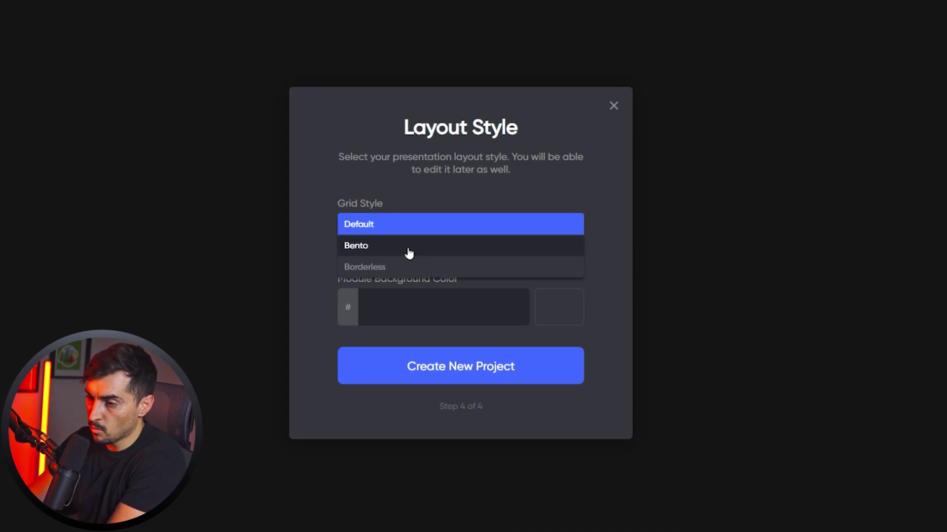
{"action": "left_click", "coordinate": [408, 249]}
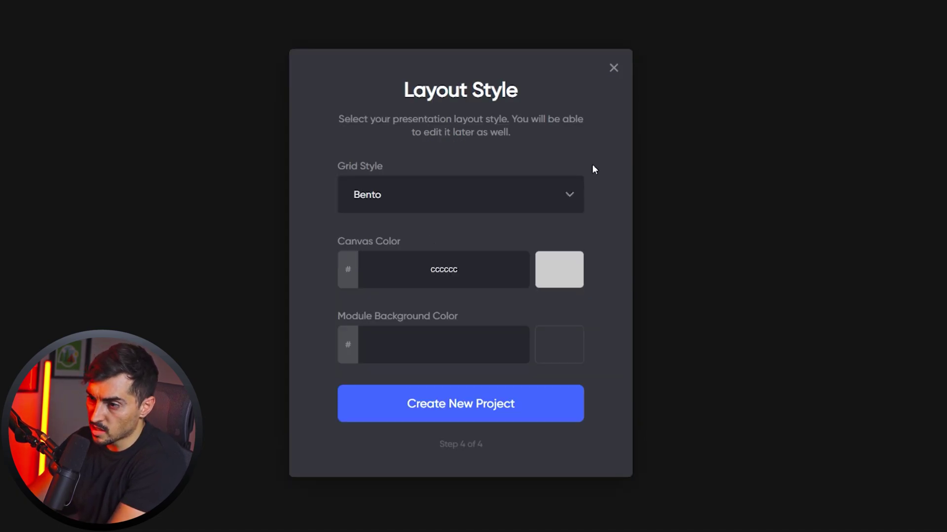
{"action": "left_click", "coordinate": [553, 271]}
{"action": "left_click", "coordinate": [434, 331]}
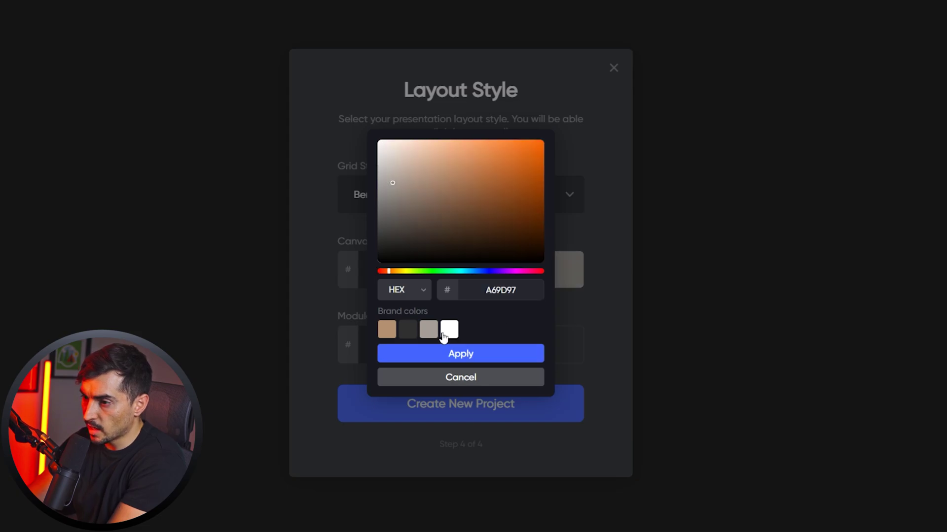
{"action": "left_click", "coordinate": [427, 330]}
{"action": "left_click", "coordinate": [447, 356]}
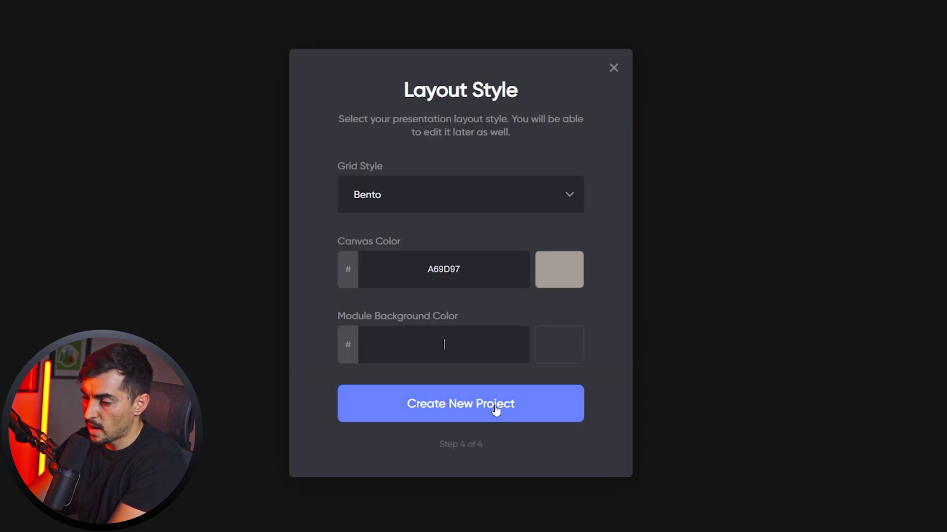
{"action": "left_click", "coordinate": [462, 410]}
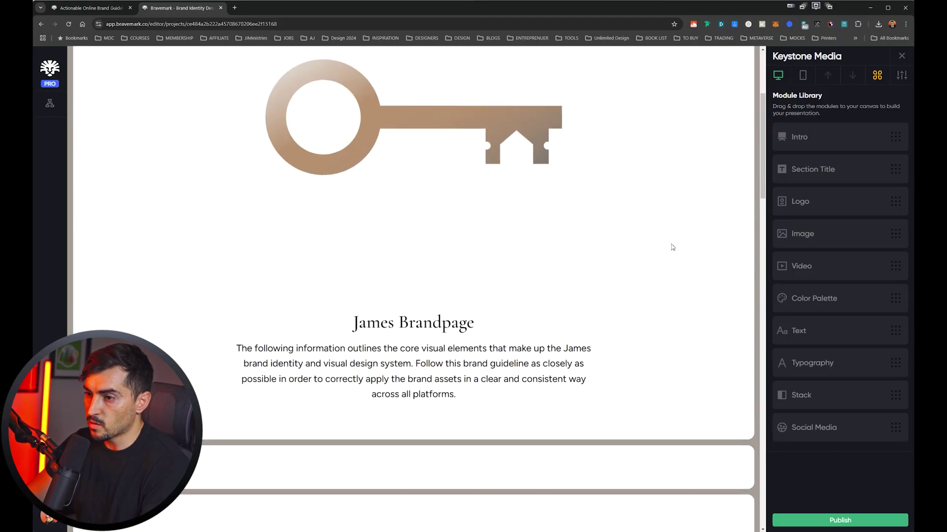
{"action": "scroll", "coordinate": [673, 247], "scroll_direction": "up", "scroll_amount": 3}
Step: Review the generated brand page's intro, logo variations, color palette and typography sections
{"action": "scroll", "coordinate": [531, 256], "scroll_direction": "down", "scroll_amount": 9}
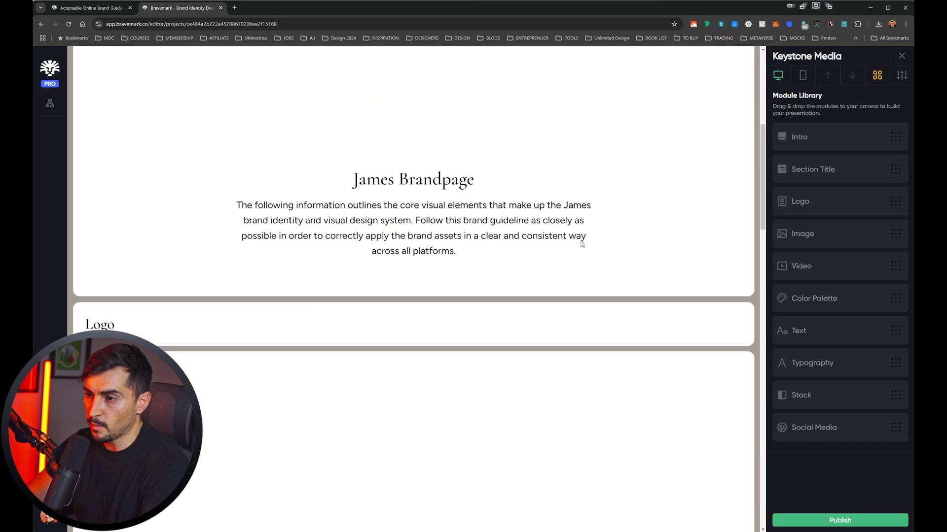
{"action": "scroll", "coordinate": [445, 231], "scroll_direction": "down", "scroll_amount": 20}
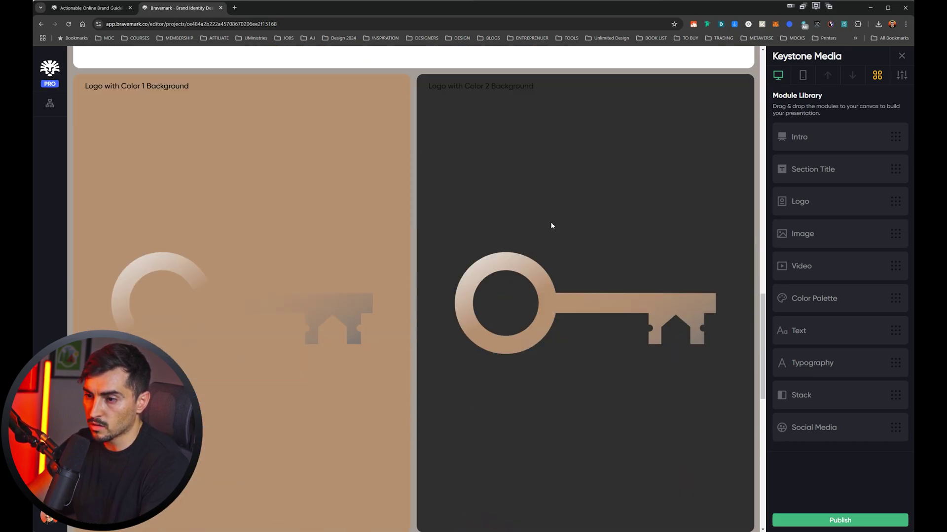
{"action": "scroll", "coordinate": [587, 220], "scroll_direction": "down", "scroll_amount": 3}
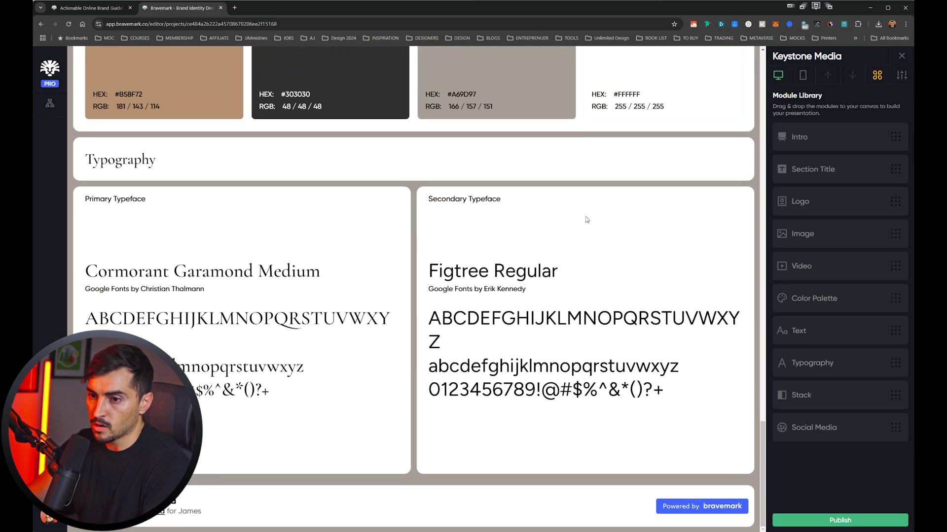
{"action": "scroll", "coordinate": [592, 238], "scroll_direction": "up", "scroll_amount": 20}
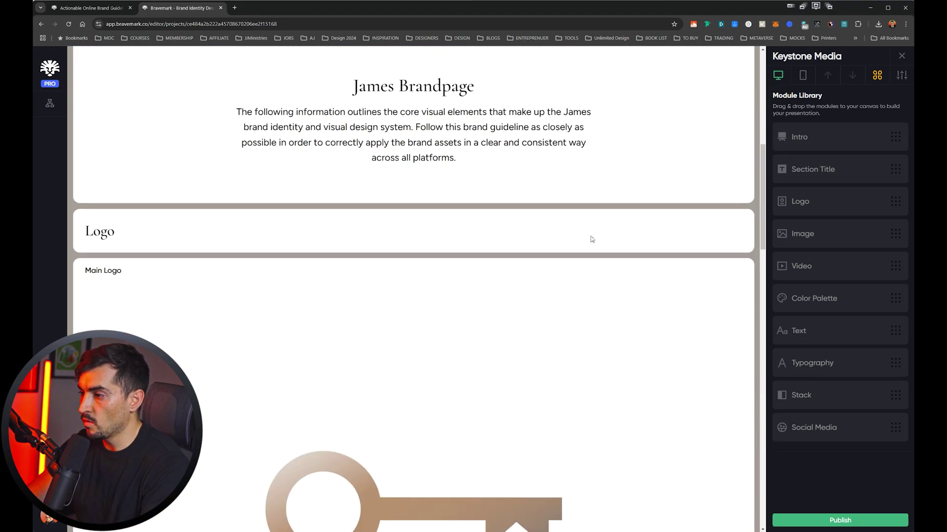
{"action": "scroll", "coordinate": [720, 102], "scroll_direction": "up", "scroll_amount": 1}
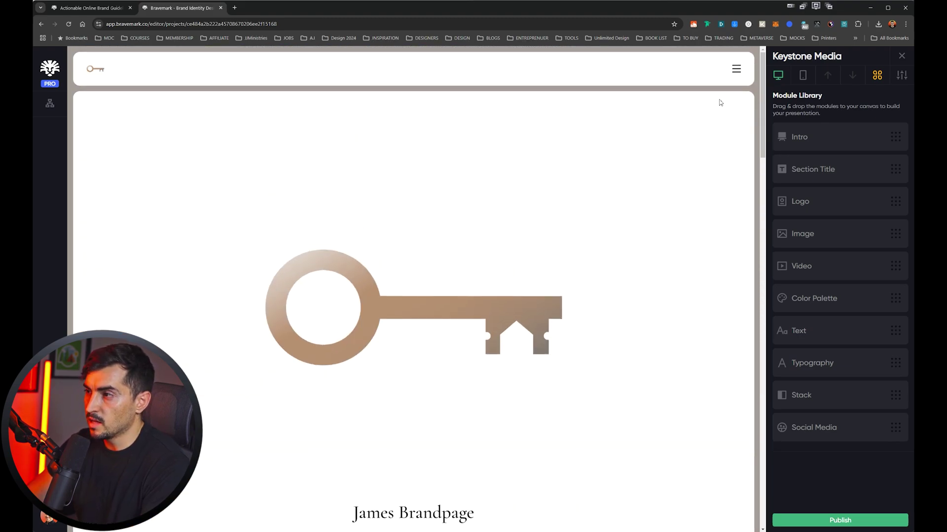
{"action": "scroll", "coordinate": [204, 185], "scroll_direction": "down", "scroll_amount": 10}
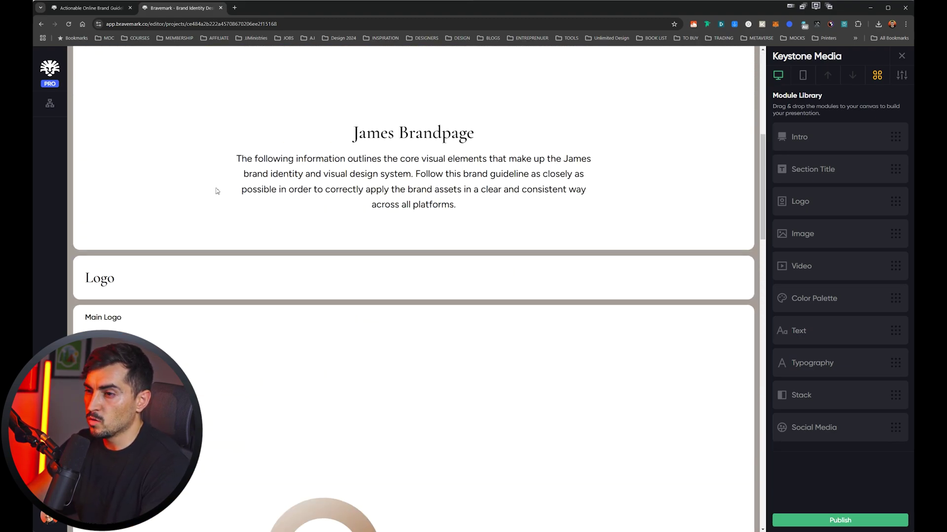
{"action": "scroll", "coordinate": [247, 130], "scroll_direction": "up", "scroll_amount": 11}
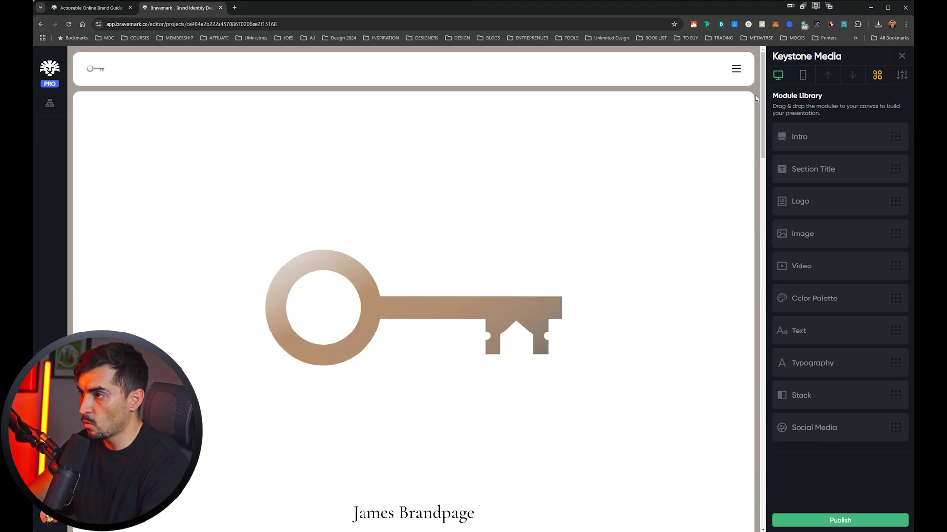
Step: Preview the brand page in the mobile layout and return to the desktop layout
{"action": "left_click", "coordinate": [802, 75]}
{"action": "scroll", "coordinate": [442, 212], "scroll_direction": "down", "scroll_amount": 5}
{"action": "scroll", "coordinate": [440, 212], "scroll_direction": "down", "scroll_amount": 15}
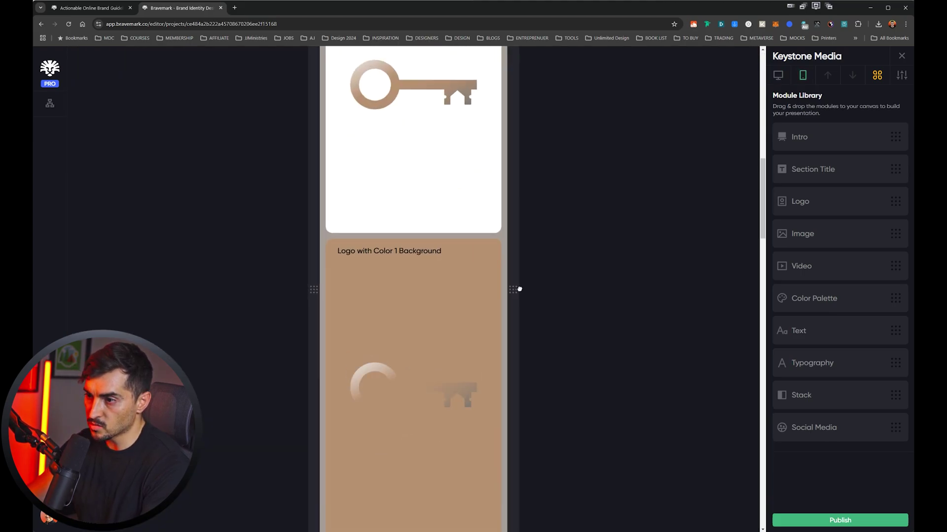
{"action": "scroll", "coordinate": [570, 249], "scroll_direction": "down", "scroll_amount": 5}
{"action": "left_click", "coordinate": [778, 75]}
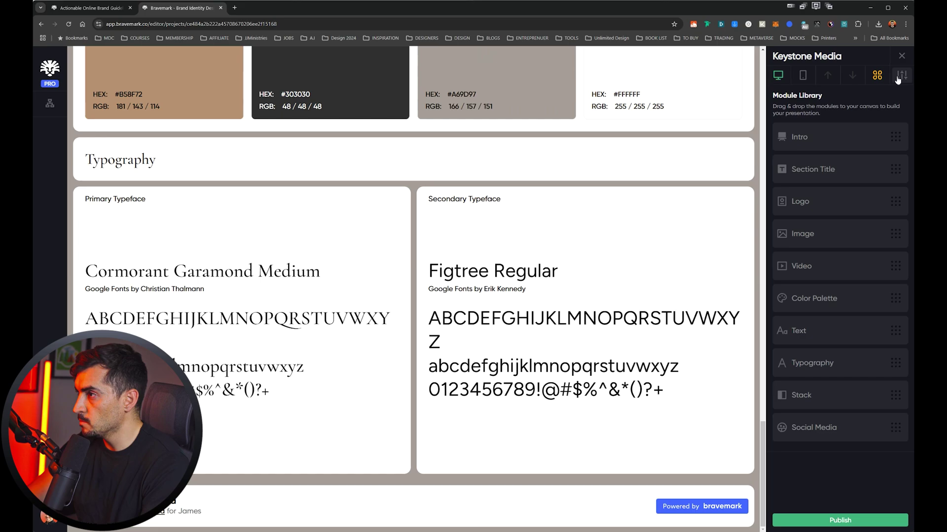
Step: Complete the client's full name in the global project settings
{"action": "left_click", "coordinate": [902, 75]}
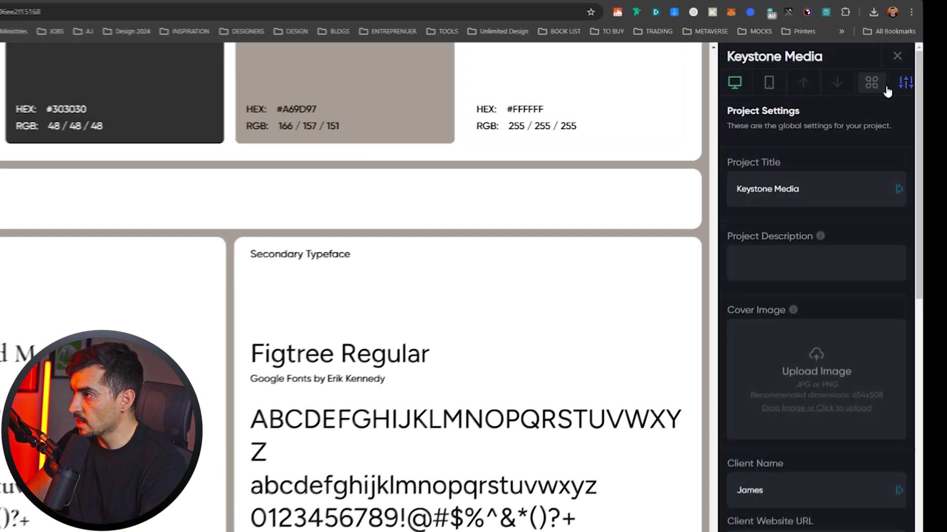
{"action": "left_click", "coordinate": [877, 75]}
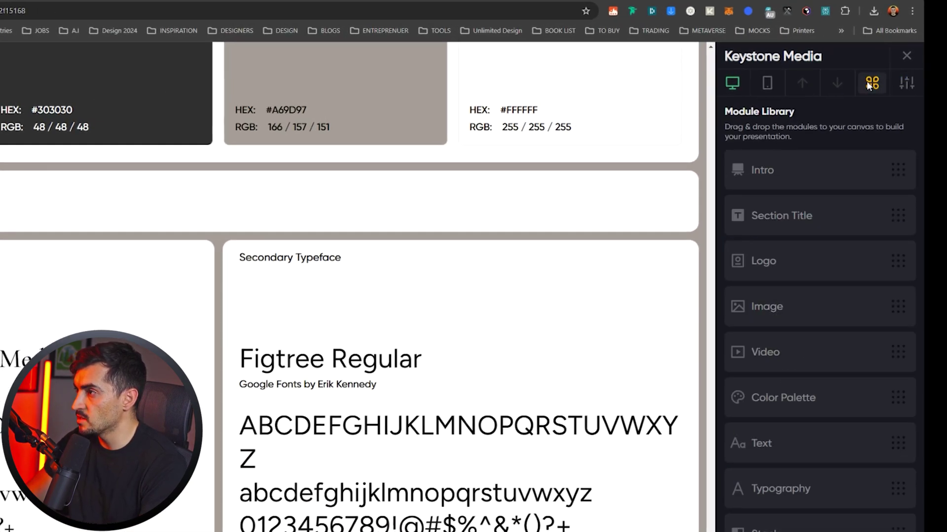
{"action": "left_click", "coordinate": [905, 82]}
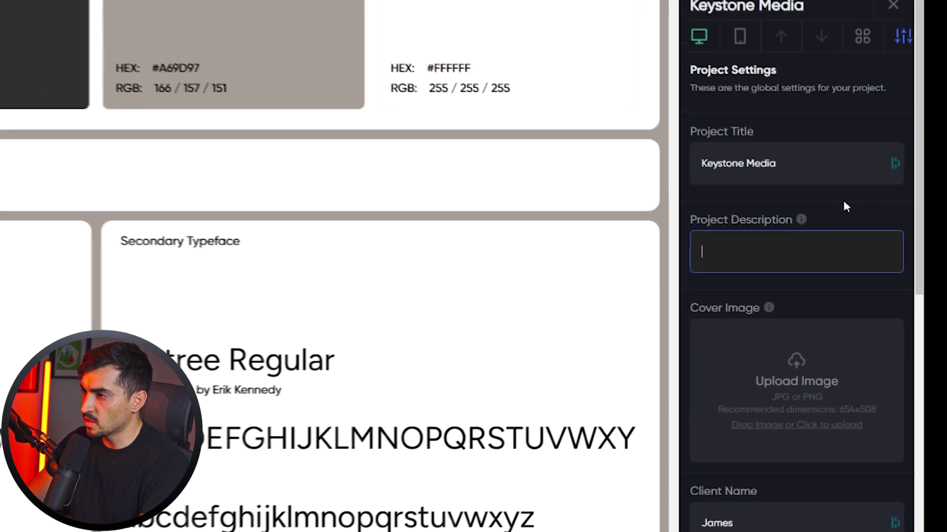
{"action": "scroll", "coordinate": [799, 262], "scroll_direction": "down", "scroll_amount": 5}
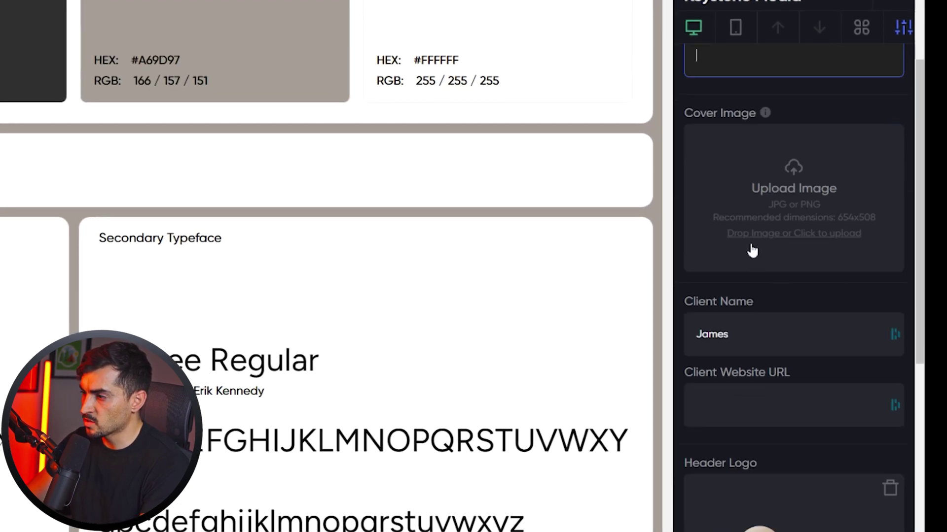
{"action": "left_click", "coordinate": [777, 265]}
{"action": "type", "text": "Masi"}
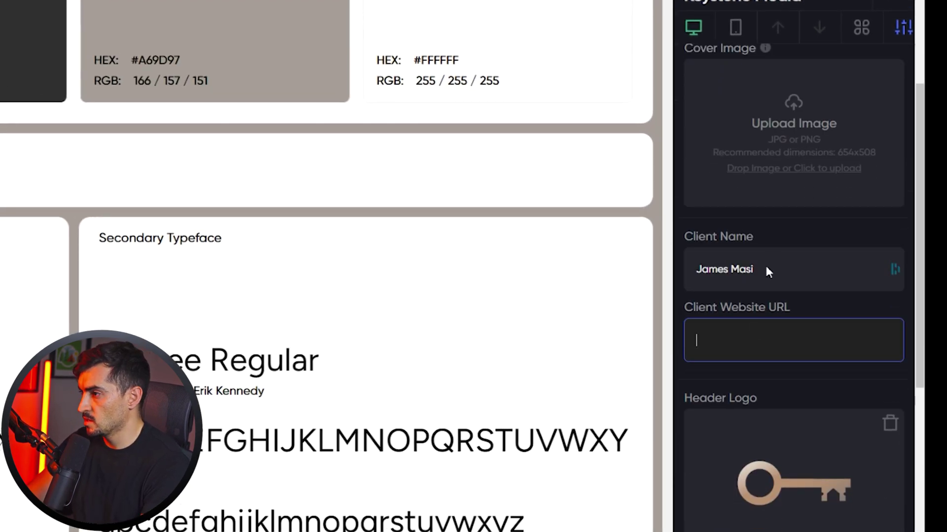
{"action": "triple_click", "coordinate": [765, 269]}
Step: Review the header logo, PDF guideline, theme font, custom font and grid style settings, and save the draft
{"action": "scroll", "coordinate": [782, 306], "scroll_direction": "down", "scroll_amount": 4}
{"action": "scroll", "coordinate": [782, 286], "scroll_direction": "down", "scroll_amount": 1}
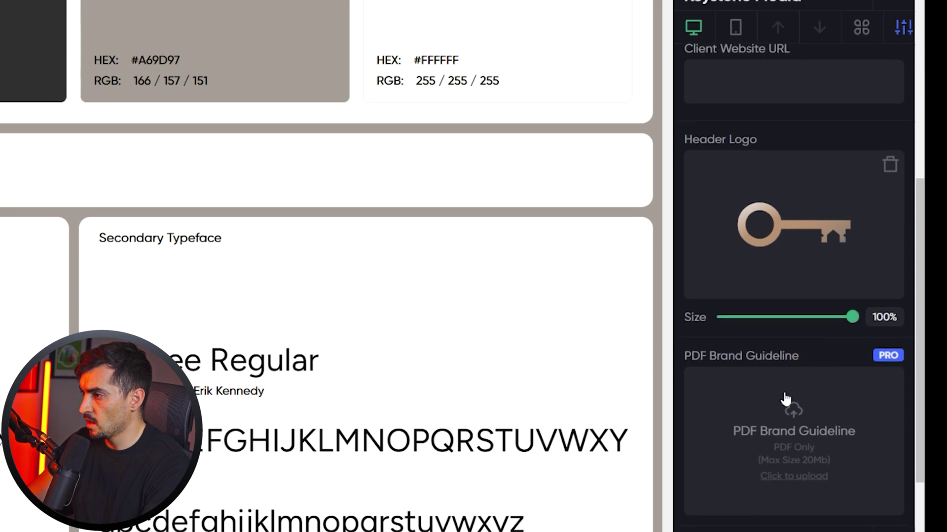
{"action": "scroll", "coordinate": [784, 402], "scroll_direction": "down", "scroll_amount": 3}
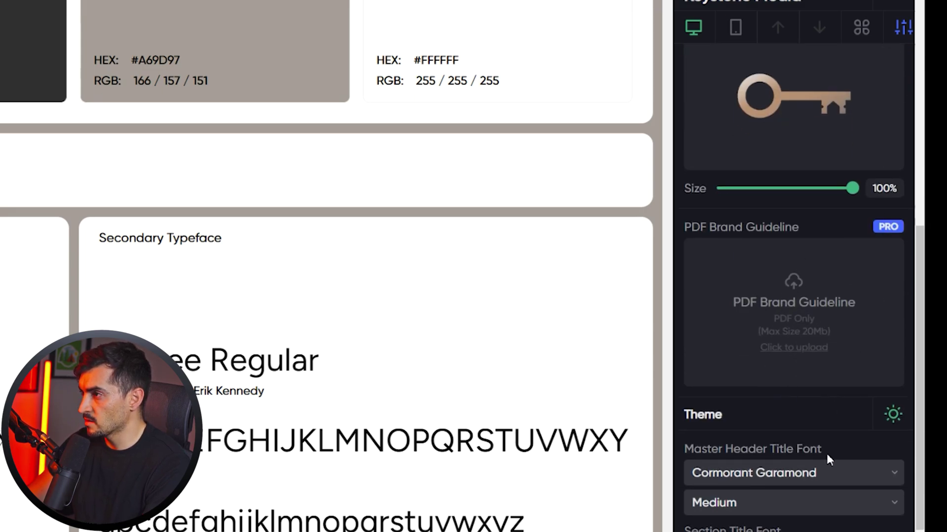
{"action": "scroll", "coordinate": [789, 396], "scroll_direction": "down", "scroll_amount": 10}
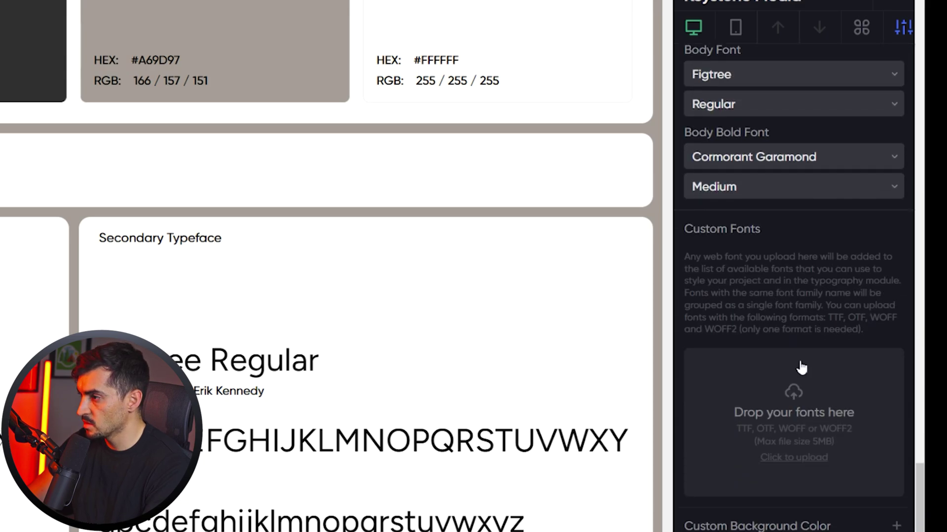
{"action": "scroll", "coordinate": [801, 368], "scroll_direction": "down", "scroll_amount": 7}
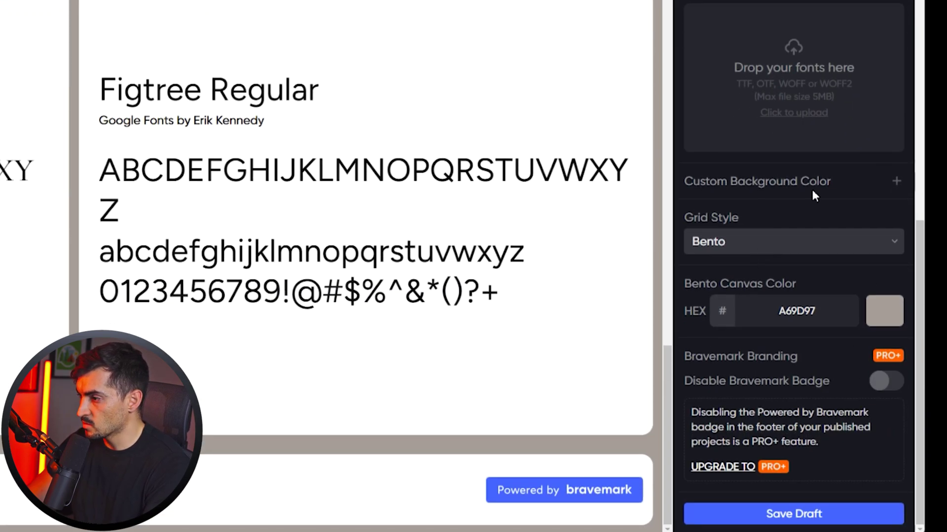
{"action": "left_click", "coordinate": [803, 524]}
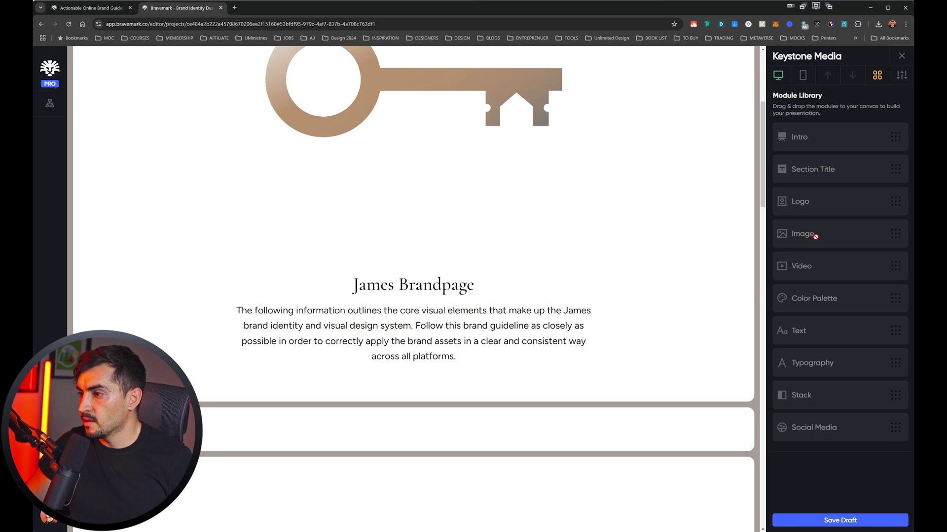
Step: Add an Image module below the intro and fill it with the white wood living room rendering from the Moodboards folder
{"action": "left_click_drag", "start_coordinate": [815, 236], "coordinate": [493, 401]}
{"action": "scroll", "coordinate": [546, 333], "scroll_direction": "down", "scroll_amount": 3}
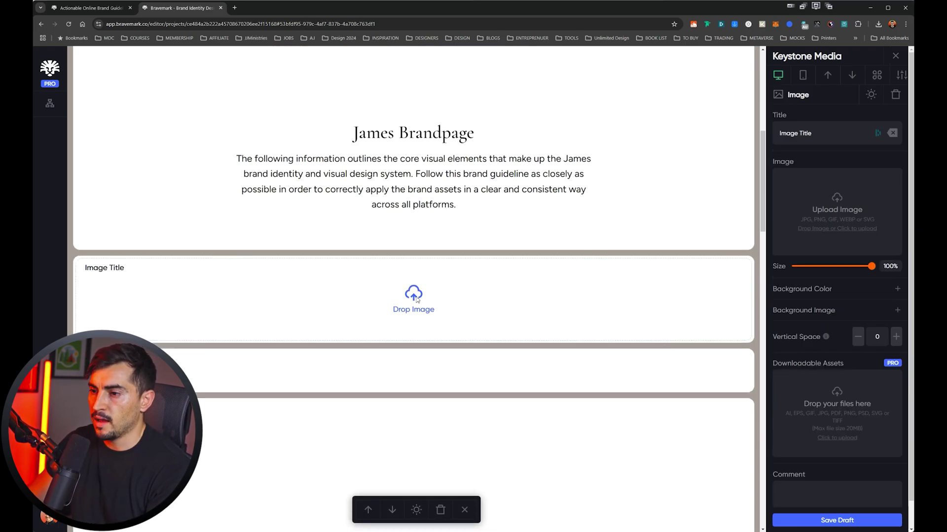
{"action": "key", "text": "alt+Tab"}
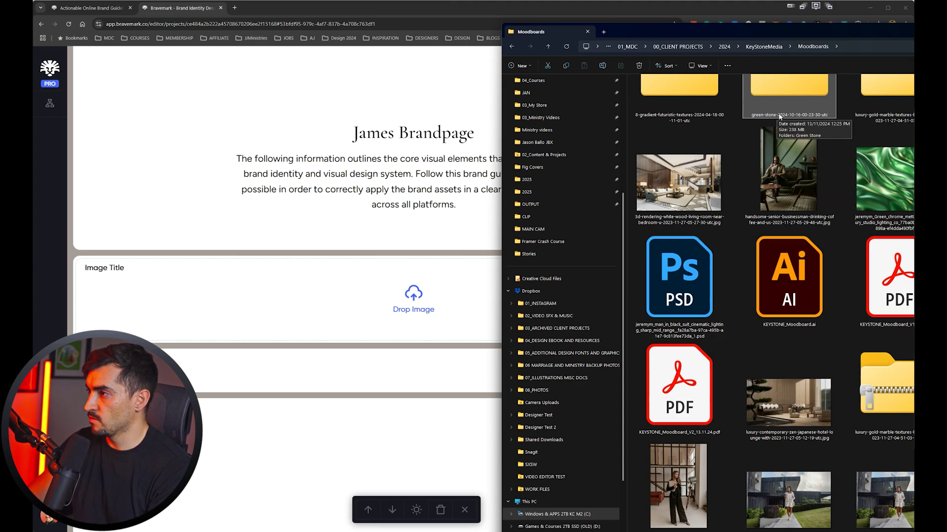
{"action": "left_click_drag", "start_coordinate": [678, 183], "coordinate": [410, 296]}
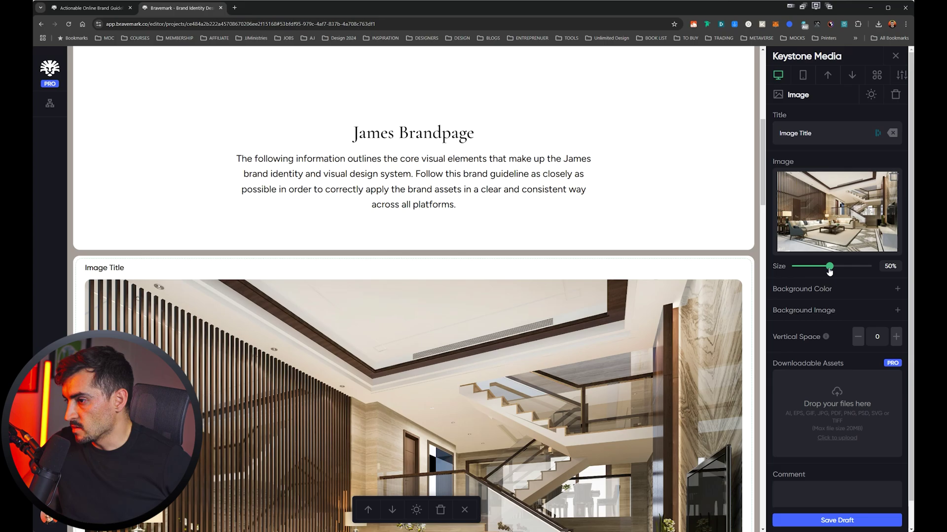
Step: Try different sizes for the living room image and set its size to 100%
{"action": "left_click_drag", "start_coordinate": [830, 269], "coordinate": [849, 267]}
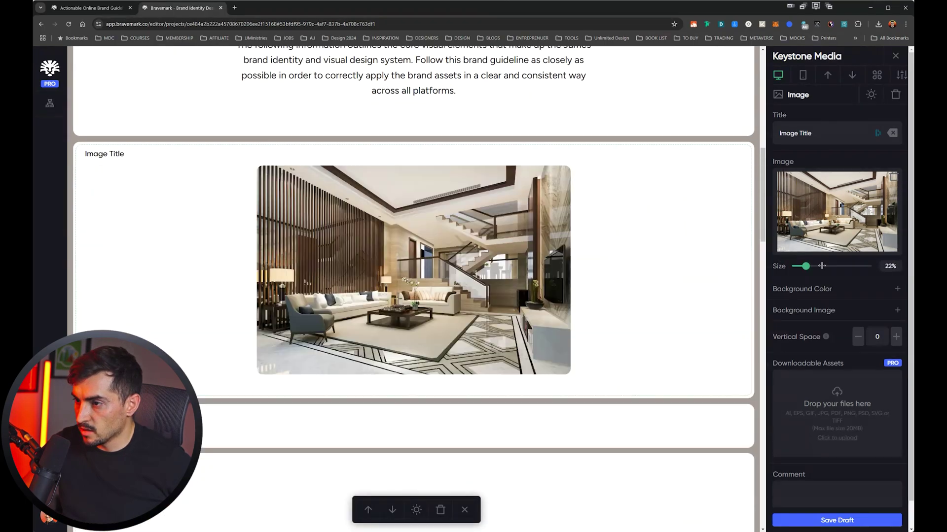
{"action": "left_click_drag", "start_coordinate": [821, 266], "coordinate": [878, 267]}
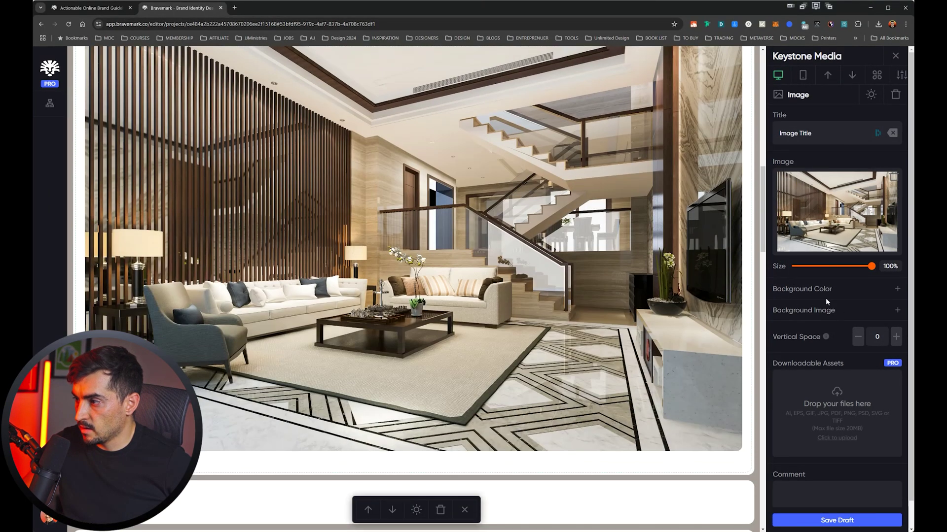
{"action": "scroll", "coordinate": [628, 292], "scroll_direction": "up", "scroll_amount": 3}
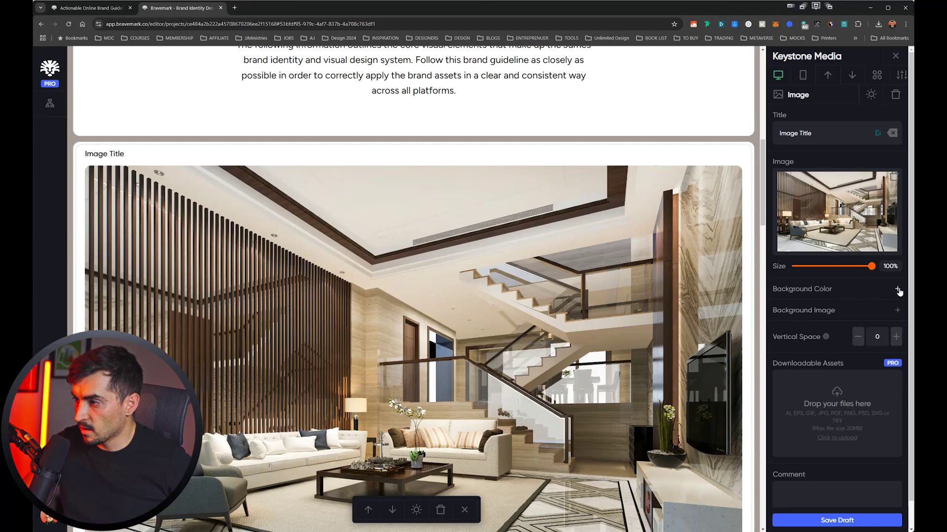
Step: Give the image module a background color using the tan brand color B58F72
{"action": "left_click", "coordinate": [897, 290]}
{"action": "left_click", "coordinate": [890, 309]}
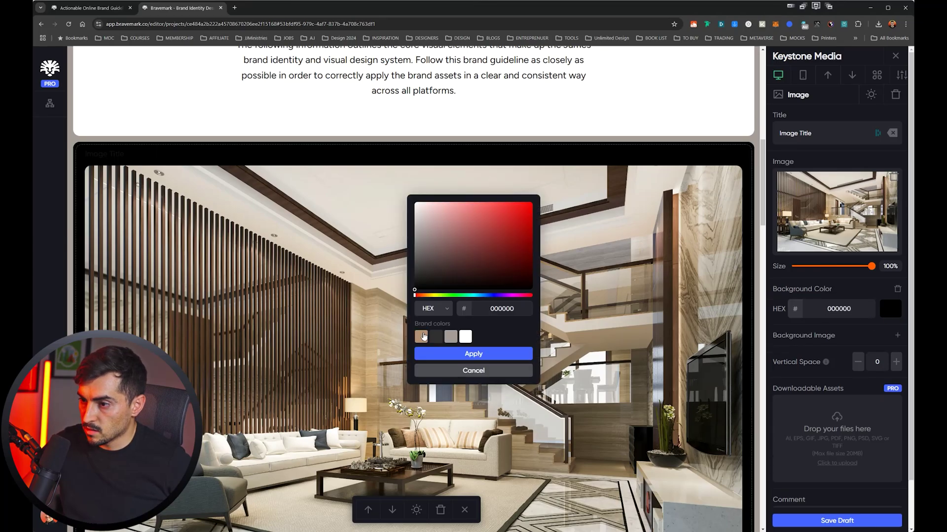
{"action": "left_click", "coordinate": [422, 337]}
{"action": "left_click", "coordinate": [437, 338]}
{"action": "left_click", "coordinate": [425, 337]}
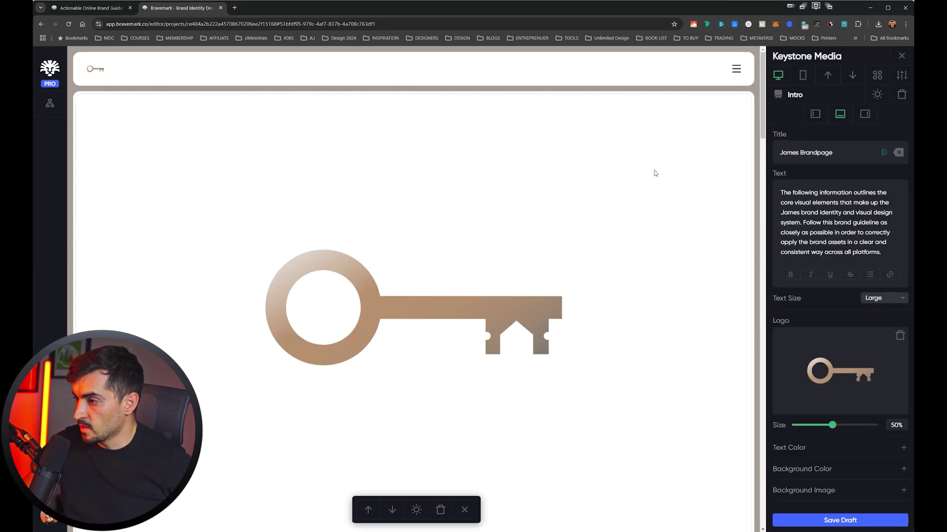
Step: Compare the brand colors as the intro section's background and apply the dark 303030
{"action": "left_click", "coordinate": [900, 470]}
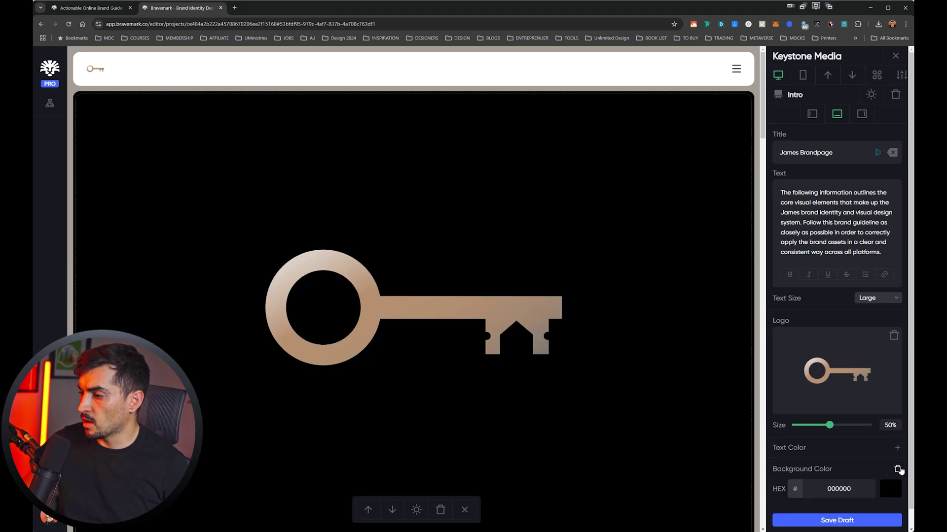
{"action": "left_click", "coordinate": [891, 491]}
{"action": "left_click", "coordinate": [421, 228]}
{"action": "left_click", "coordinate": [453, 338]}
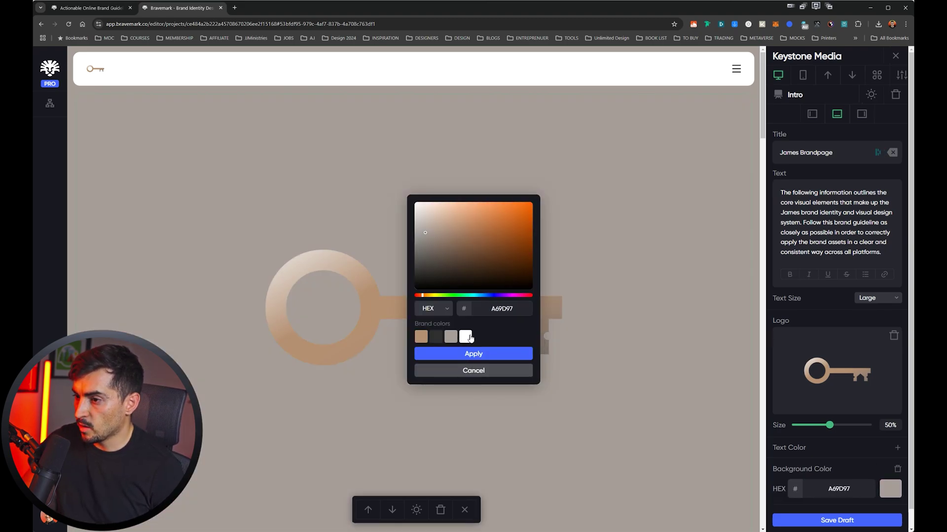
{"action": "left_click", "coordinate": [466, 337]}
{"action": "left_click", "coordinate": [435, 337]}
{"action": "left_click", "coordinate": [421, 337]}
{"action": "left_click", "coordinate": [435, 336]}
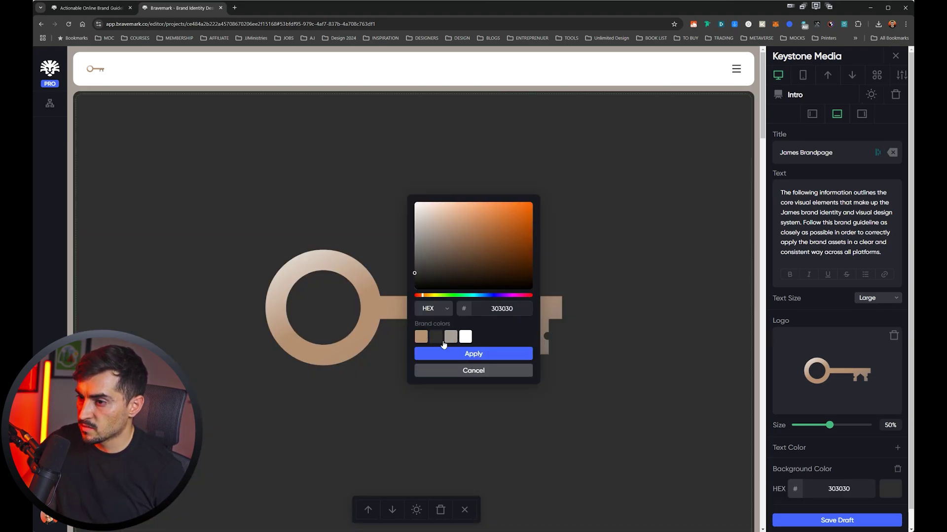
{"action": "left_click", "coordinate": [473, 354]}
{"action": "left_click", "coordinate": [591, 71]}
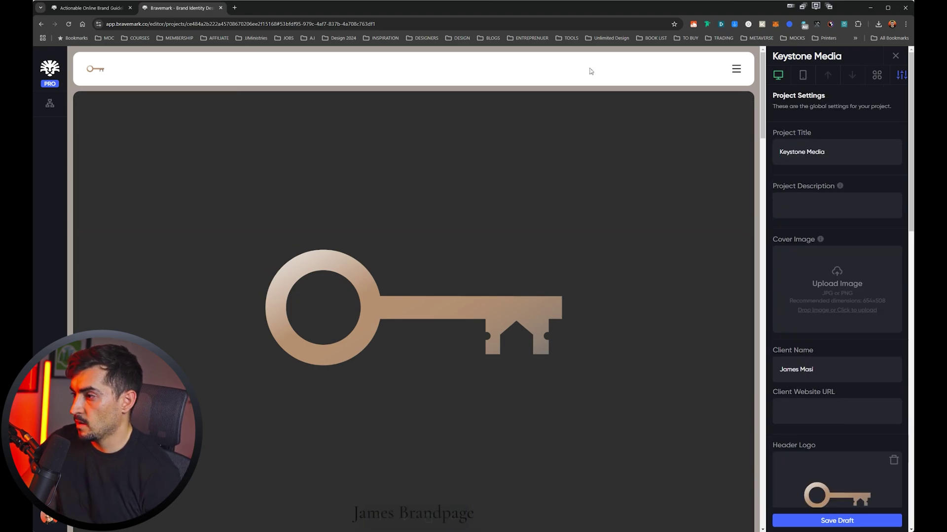
Step: Set the intro section's text color to the white brand color FFFFFF
{"action": "scroll", "coordinate": [850, 410], "scroll_direction": "down", "scroll_amount": 7}
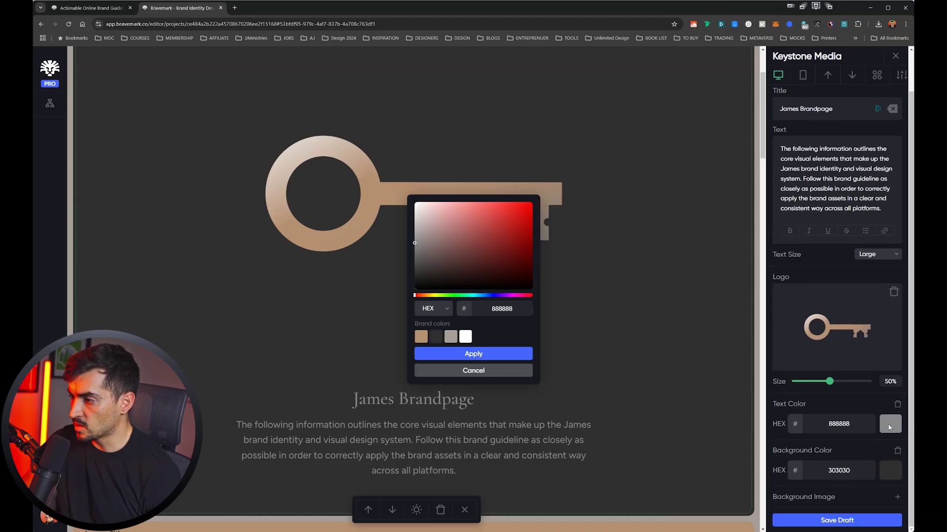
{"action": "left_click", "coordinate": [465, 336]}
{"action": "left_click", "coordinate": [451, 339]}
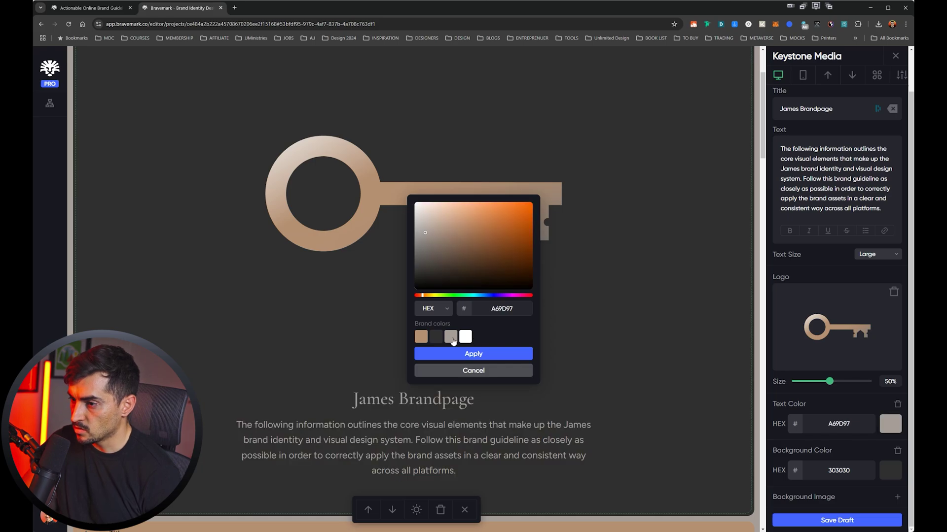
{"action": "left_click", "coordinate": [465, 338]}
{"action": "left_click", "coordinate": [466, 354]}
{"action": "scroll", "coordinate": [677, 210], "scroll_direction": "down", "scroll_amount": 6}
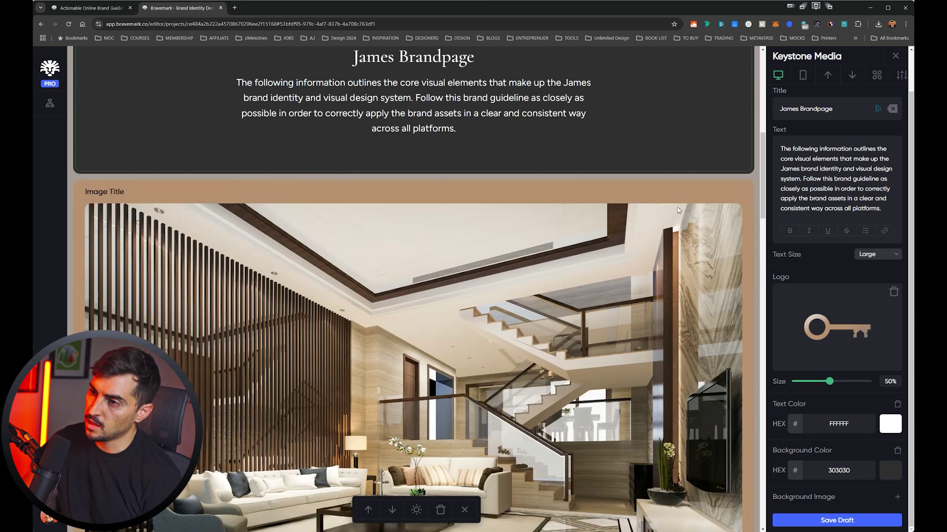
Step: Change the intro title to "Keystone Media" and save the draft
{"action": "scroll", "coordinate": [678, 210], "scroll_direction": "up", "scroll_amount": 5}
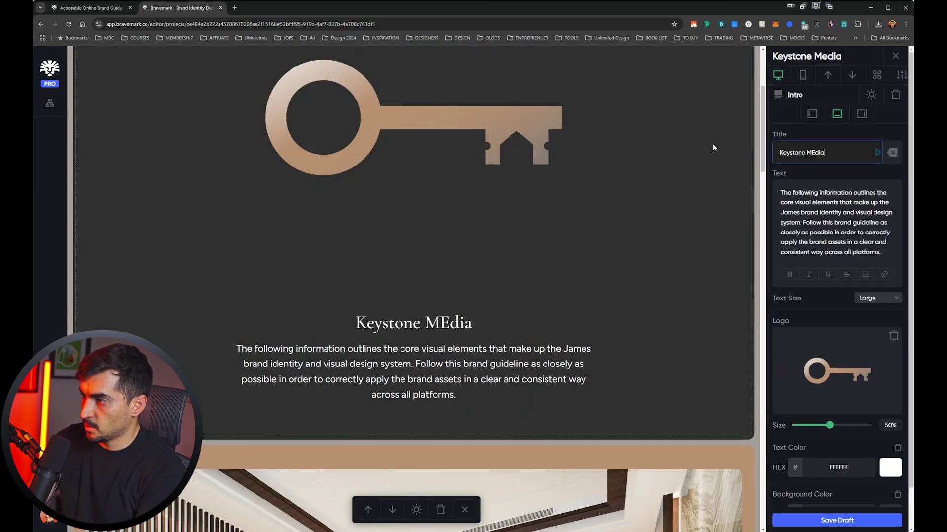
{"action": "key", "text": "BackSpace"}
{"action": "key", "text": "BackSpace"}
{"action": "key", "text": "BackSpace"}
{"action": "key", "text": "BackSpace"}
{"action": "type", "text": "edia"}
{"action": "left_click", "coordinate": [837, 520]}
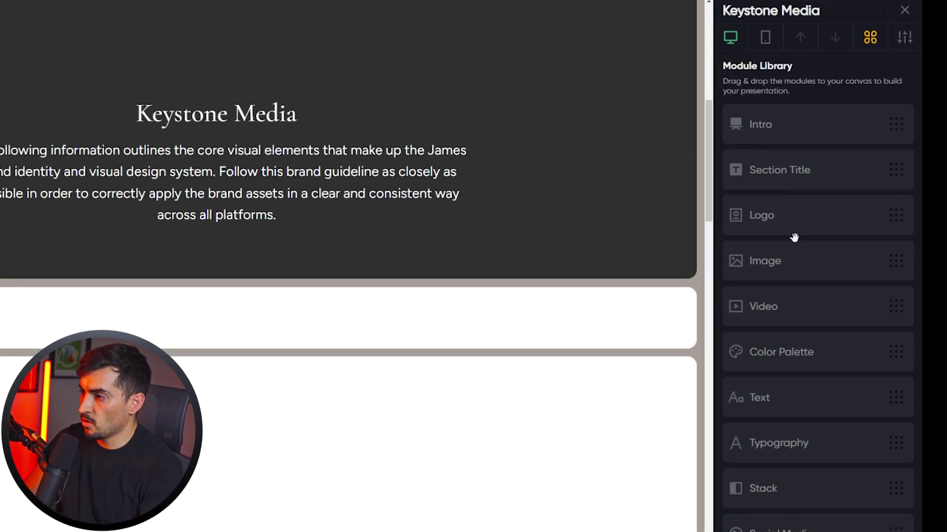
Step: Try adding a Video module below the main logo section, and delete it
{"action": "scroll", "coordinate": [566, 353], "scroll_direction": "down", "scroll_amount": 10}
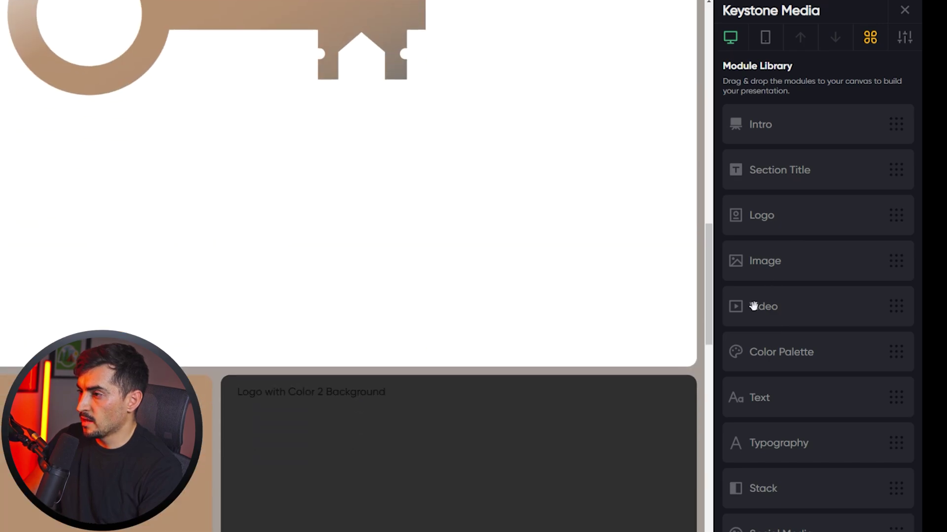
{"action": "left_click_drag", "start_coordinate": [752, 307], "coordinate": [275, 366]}
{"action": "scroll", "coordinate": [340, 366], "scroll_direction": "down", "scroll_amount": 7}
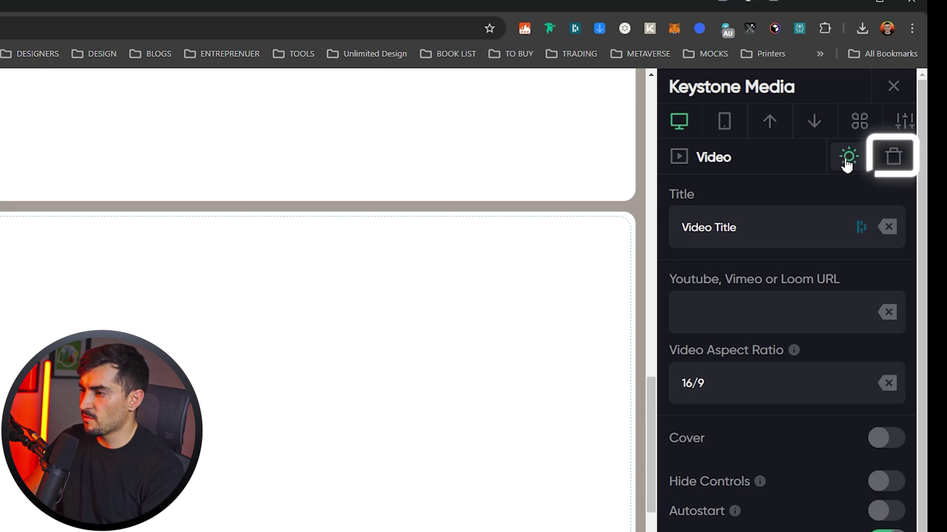
{"action": "left_click", "coordinate": [893, 156]}
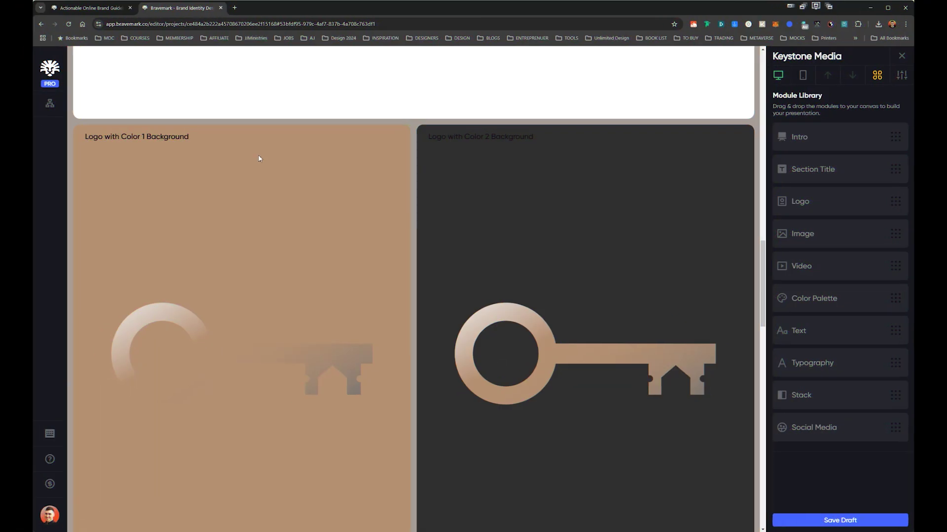
Step: Add a Stack module above the Colors section and extend it to three columns
{"action": "scroll", "coordinate": [438, 244], "scroll_direction": "down", "scroll_amount": 1}
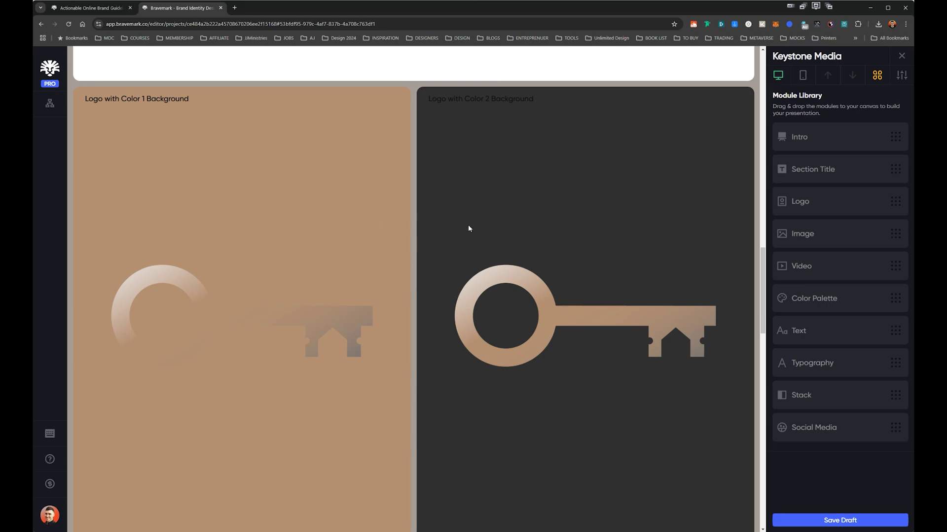
{"action": "scroll", "coordinate": [506, 268], "scroll_direction": "down", "scroll_amount": 2}
{"action": "left_click_drag", "start_coordinate": [751, 406], "coordinate": [425, 437]}
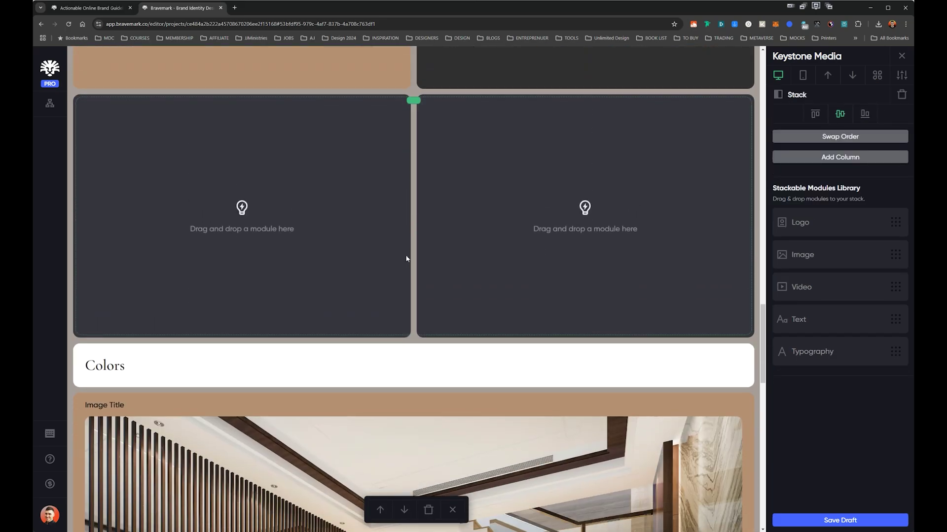
{"action": "scroll", "coordinate": [502, 359], "scroll_direction": "up", "scroll_amount": 3}
{"action": "scroll", "coordinate": [501, 360], "scroll_direction": "down", "scroll_amount": 2}
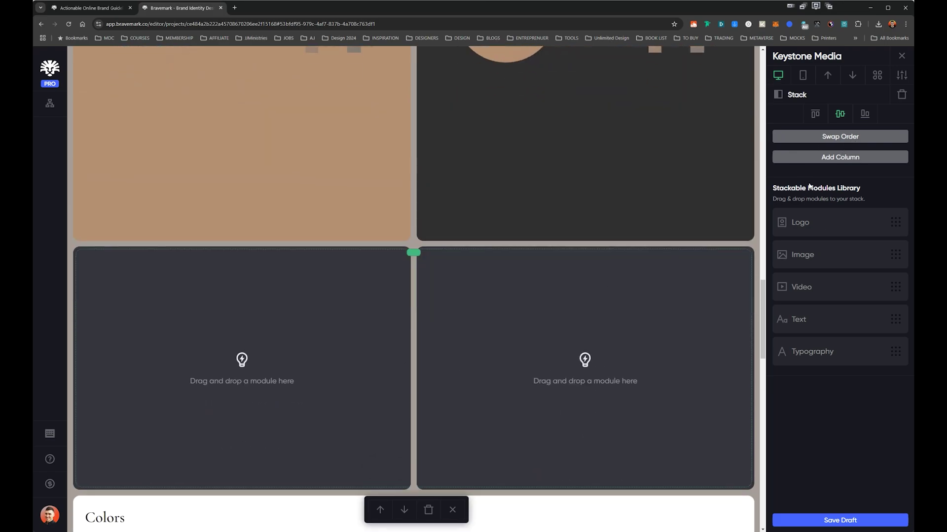
{"action": "left_click", "coordinate": [832, 157]}
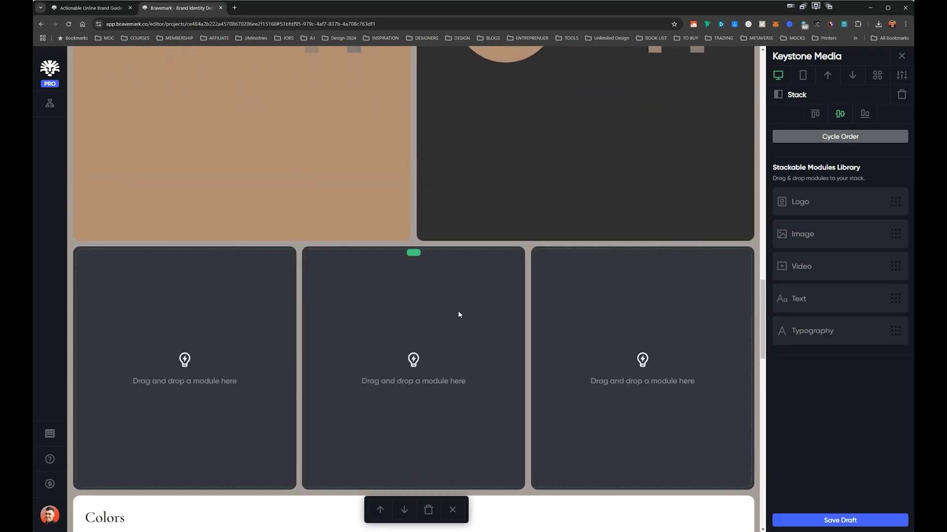
Step: Place Image modules in the first and second columns of the three-column stack above the Colors section
{"action": "scroll", "coordinate": [510, 336], "scroll_direction": "up", "scroll_amount": 1}
{"action": "left_click", "coordinate": [572, 350]}
{"action": "scroll", "coordinate": [579, 345], "scroll_direction": "down", "scroll_amount": 2}
{"action": "left_click", "coordinate": [900, 187]}
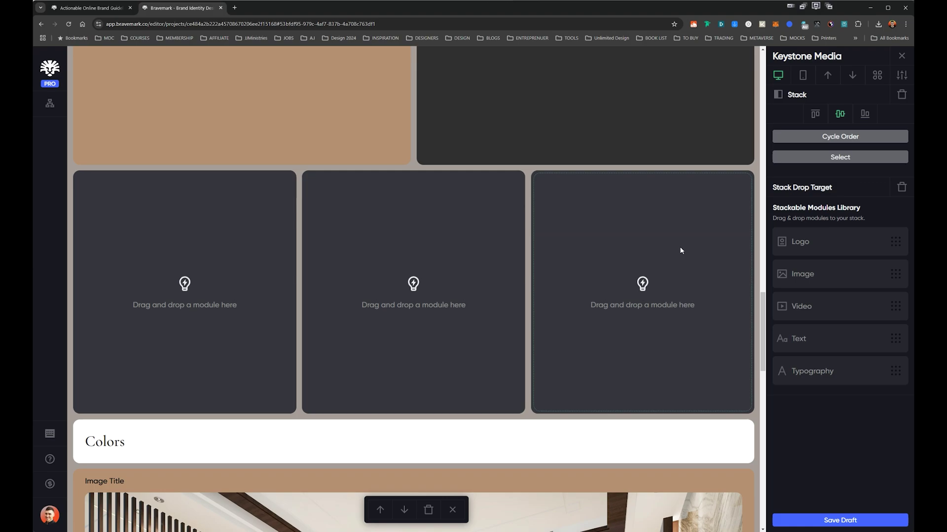
{"action": "left_click_drag", "start_coordinate": [822, 273], "coordinate": [219, 307]}
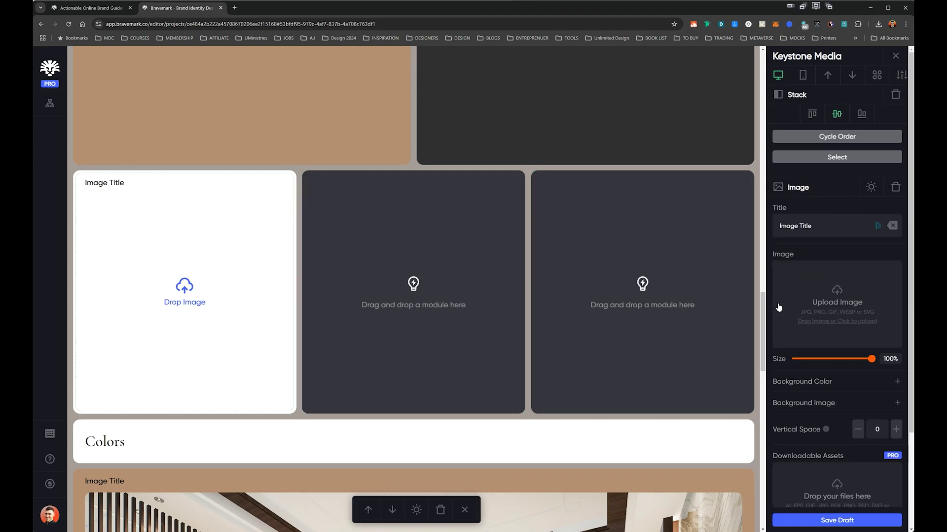
{"action": "scroll", "coordinate": [830, 299], "scroll_direction": "down", "scroll_amount": 3}
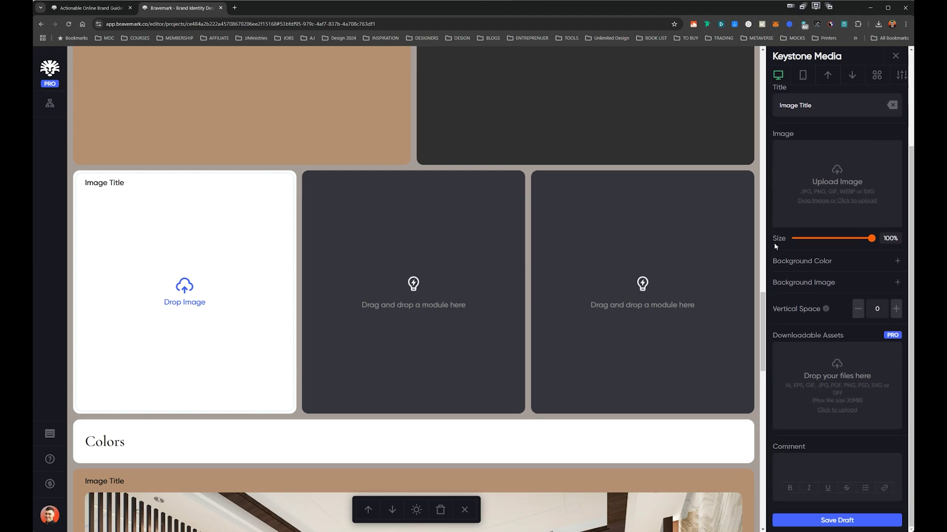
{"action": "left_click", "coordinate": [496, 223]}
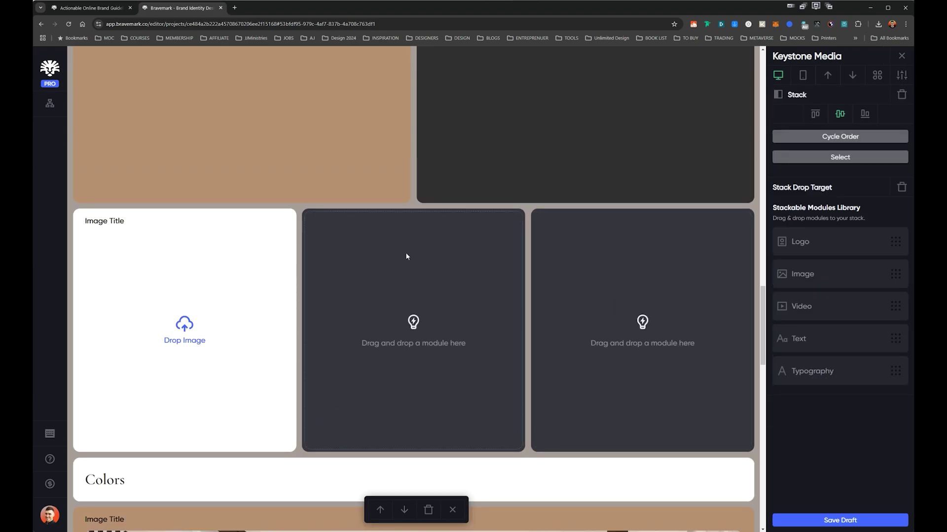
{"action": "left_click_drag", "start_coordinate": [838, 277], "coordinate": [456, 315]}
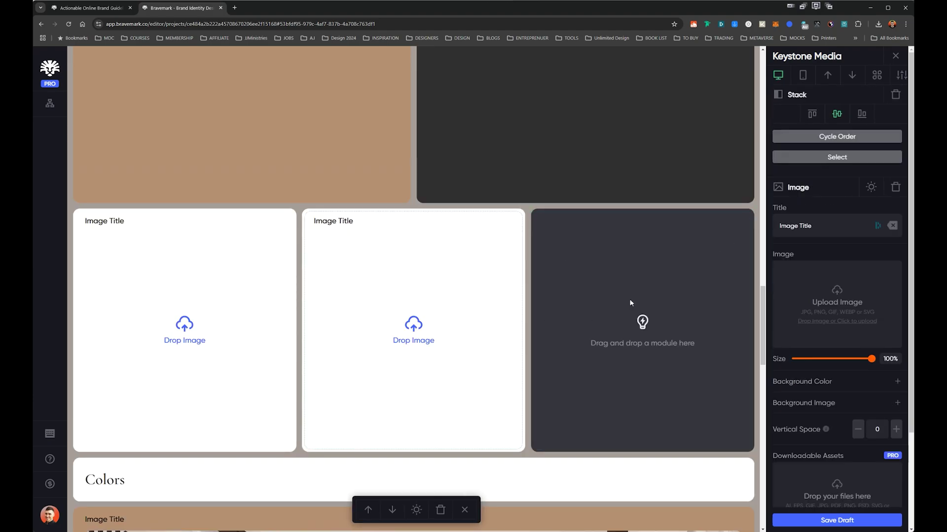
Step: Try a Video module in the stack's third column, and delete the whole stack
{"action": "left_click", "coordinate": [628, 302]}
{"action": "left_click_drag", "start_coordinate": [810, 304], "coordinate": [643, 323]}
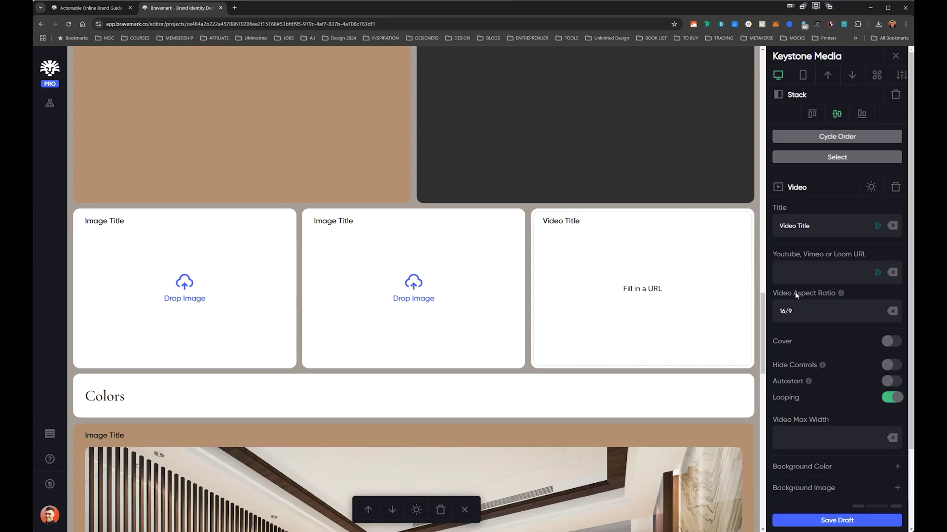
{"action": "left_click", "coordinate": [896, 96]}
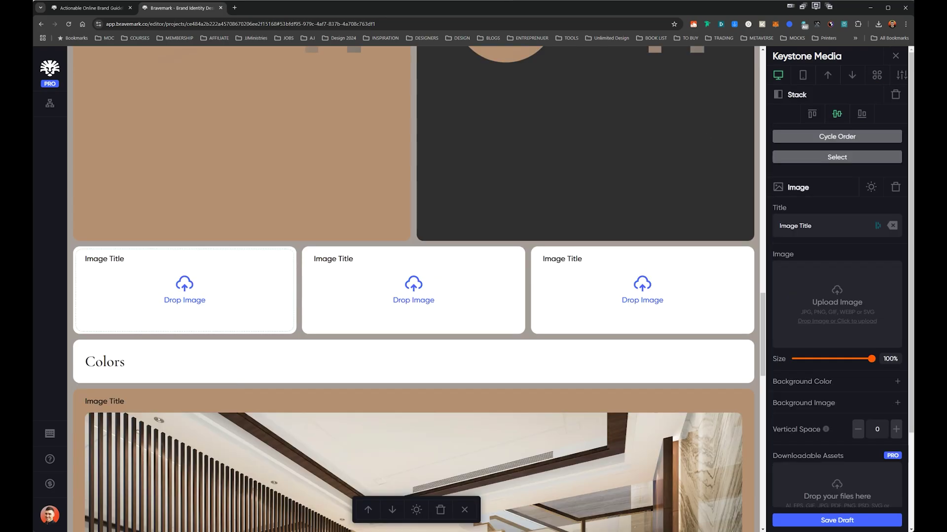
Step: Fill the stack's three Image modules from the Keystone folder with the laptop mockup, the brand guidelines mockup and the key pattern
{"action": "key", "text": "alt+Tab"}
{"action": "left_click_drag", "start_coordinate": [689, 106], "coordinate": [228, 301]}
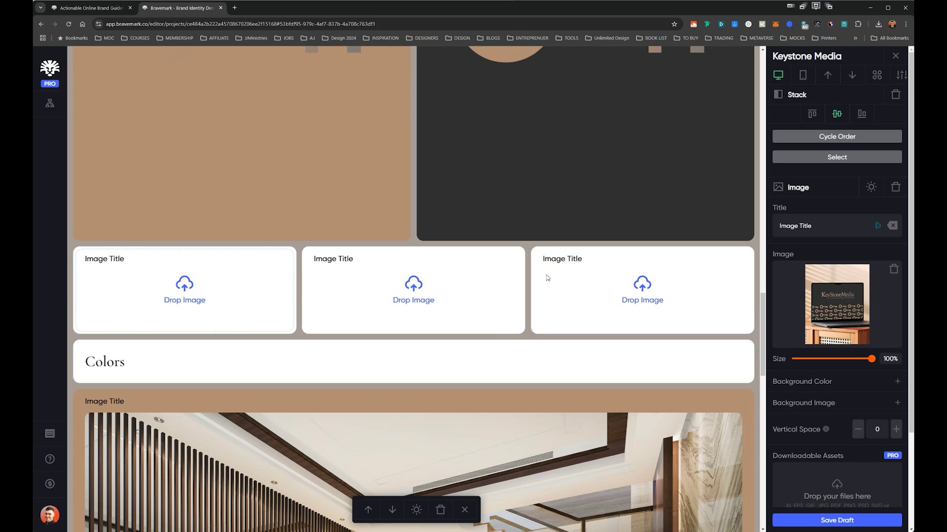
{"action": "key", "text": "alt+Tab"}
{"action": "left_click_drag", "start_coordinate": [890, 108], "coordinate": [409, 296]}
{"action": "key", "text": "alt+Tab"}
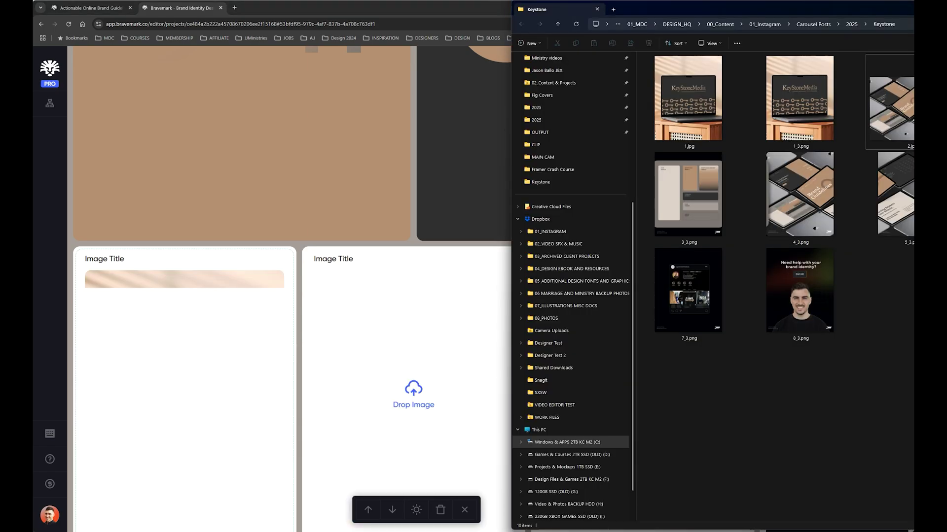
{"action": "left_click_drag", "start_coordinate": [655, 9], "coordinate": [888, 10]}
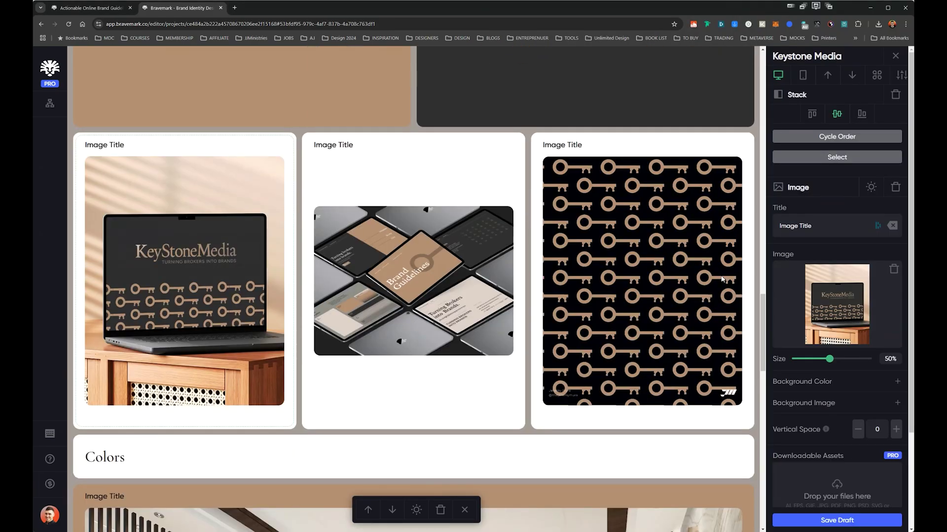
Step: Try the vertical space and background image settings on the key pattern module in the third column
{"action": "scroll", "coordinate": [257, 173], "scroll_direction": "down", "scroll_amount": 2}
{"action": "left_click", "coordinate": [413, 206]}
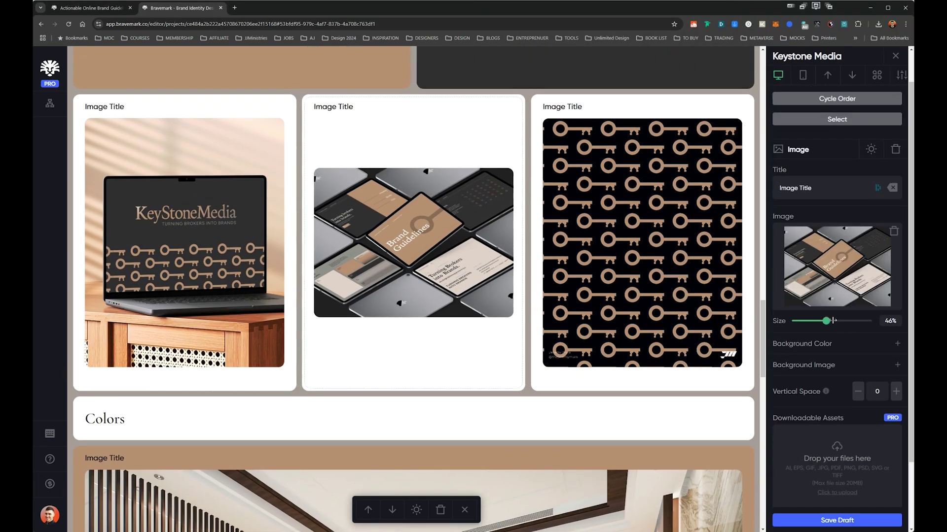
{"action": "left_click", "coordinate": [710, 316]}
{"action": "scroll", "coordinate": [838, 323], "scroll_direction": "down", "scroll_amount": 2}
{"action": "left_click", "coordinate": [896, 309]}
{"action": "left_click", "coordinate": [858, 309]}
{"action": "left_click", "coordinate": [897, 282]}
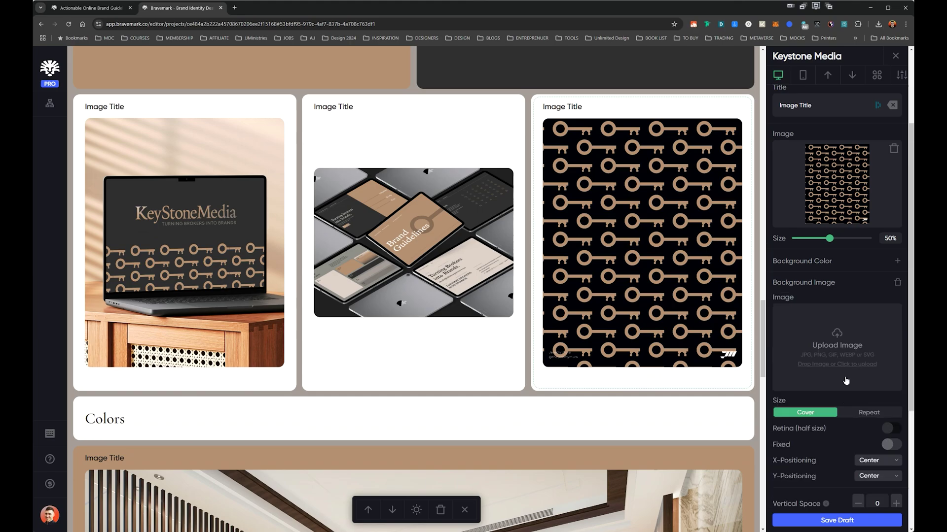
{"action": "left_click", "coordinate": [846, 380]}
{"action": "key", "text": "Escape"}
Step: Set the background color of all three Image modules in the stack to the charcoal brand color 303030
{"action": "left_click", "coordinate": [897, 261]}
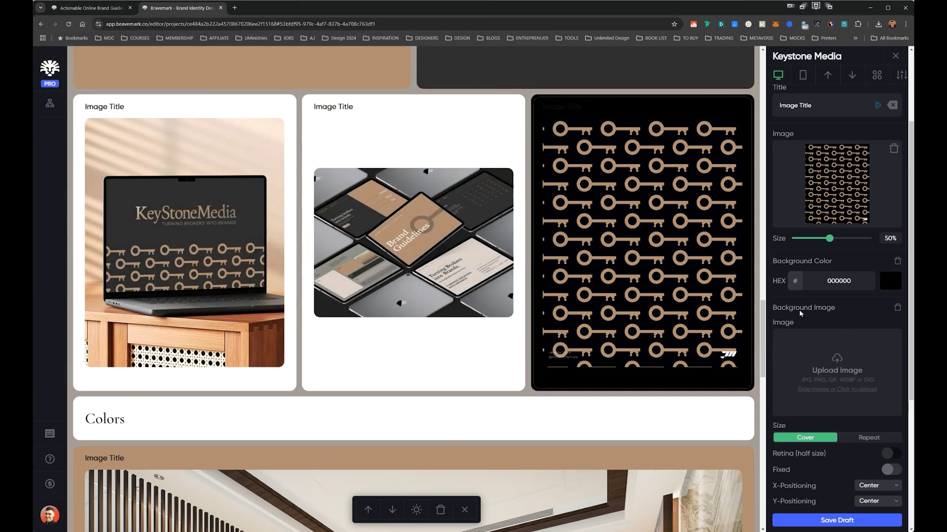
{"action": "left_click", "coordinate": [890, 281]}
{"action": "left_click", "coordinate": [435, 337]}
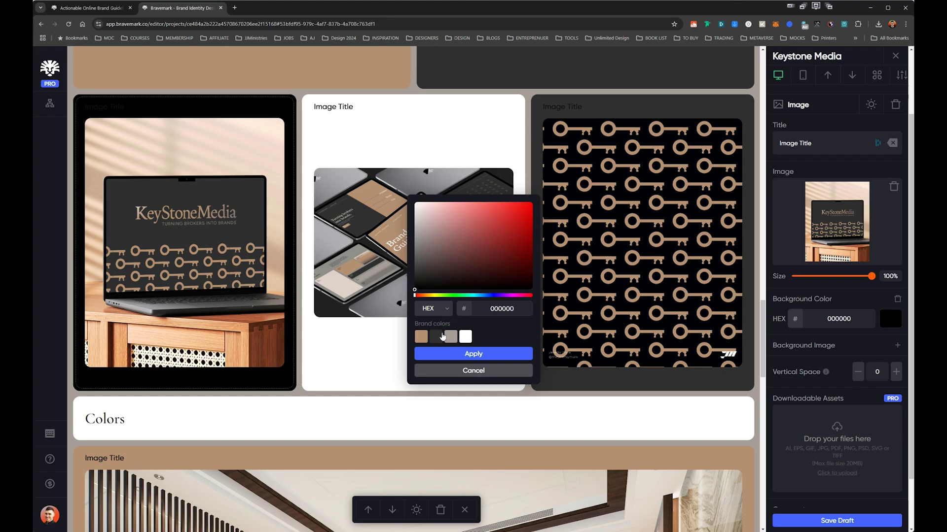
{"action": "left_click", "coordinate": [438, 336]}
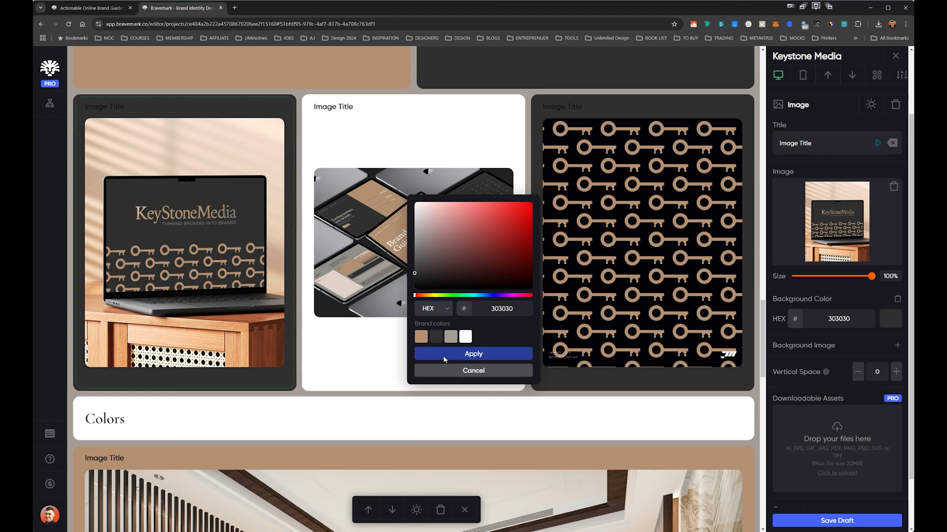
{"action": "left_click", "coordinate": [444, 357]}
{"action": "left_click", "coordinate": [345, 109]}
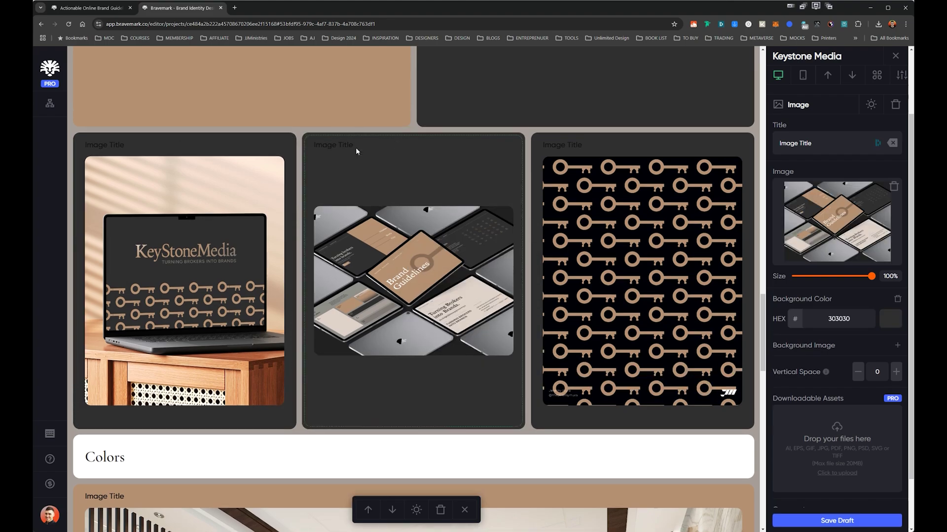
Step: Clear the placeholder titles of all three Image modules in the stack
{"action": "scroll", "coordinate": [356, 152], "scroll_direction": "down", "scroll_amount": 1}
{"action": "scroll", "coordinate": [356, 151], "scroll_direction": "up", "scroll_amount": 3}
{"action": "scroll", "coordinate": [805, 228], "scroll_direction": "up", "scroll_amount": 2}
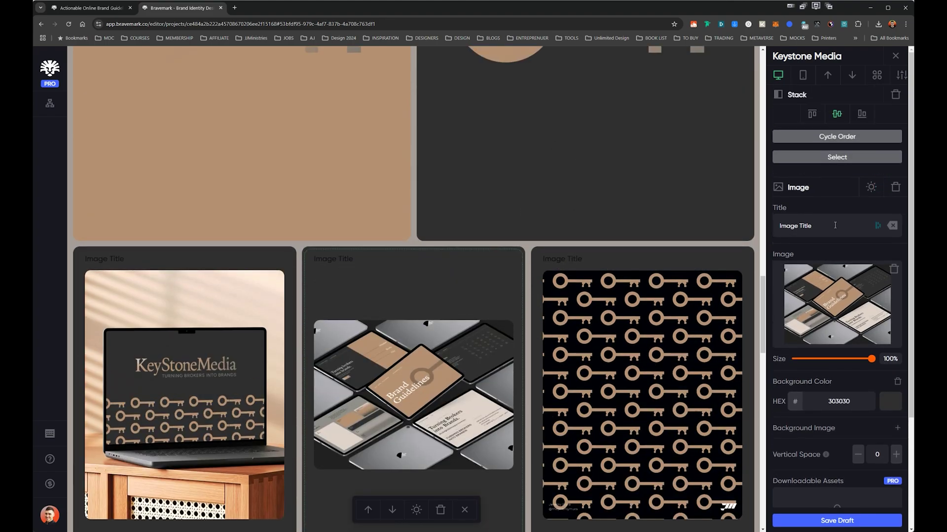
{"action": "left_click_drag", "start_coordinate": [834, 225], "coordinate": [681, 220]}
{"action": "key", "text": "BackSpace"}
{"action": "left_click", "coordinate": [686, 257]}
{"action": "left_click_drag", "start_coordinate": [832, 226], "coordinate": [508, 266]}
{"action": "key", "text": "BackSpace"}
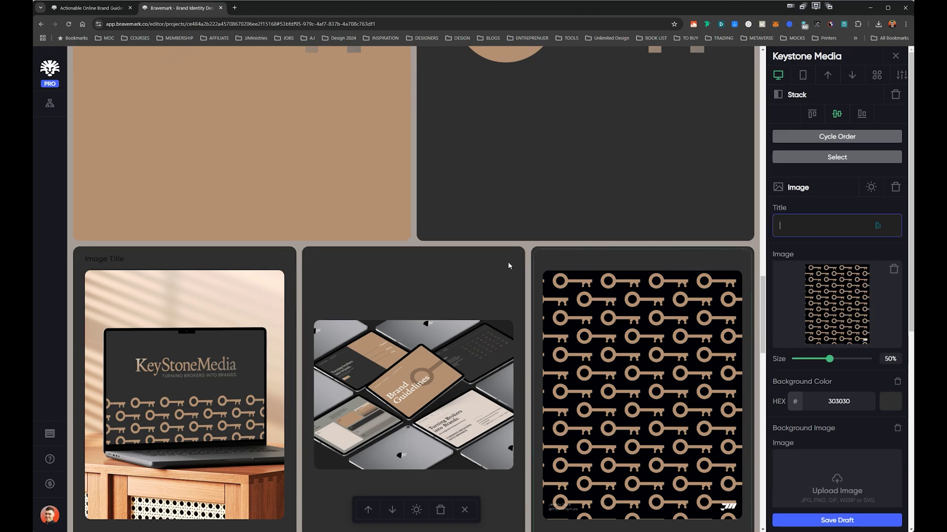
{"action": "left_click", "coordinate": [183, 286]}
{"action": "left_click_drag", "start_coordinate": [827, 227], "coordinate": [715, 232]}
{"action": "key", "text": "BackSpace"}
Step: Replace the middle column's image with the portrait version of the brand guidelines mockup from the Keystone folder
{"action": "left_click", "coordinate": [399, 271]}
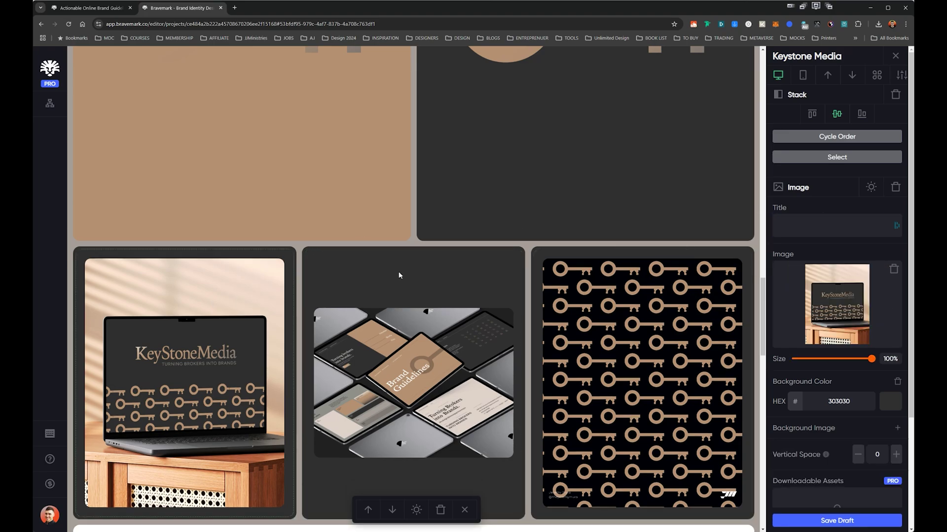
{"action": "mouse_move", "coordinate": [871, 359]}
{"action": "left_mouse_down"}
{"action": "mouse_move", "coordinate": [805, 359]}
{"action": "mouse_move", "coordinate": [876, 359]}
{"action": "left_mouse_up"}
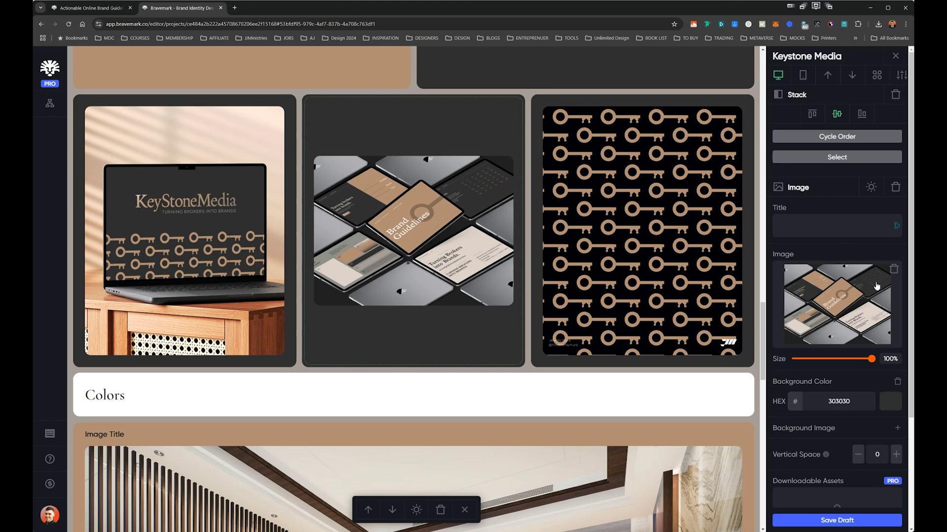
{"action": "left_click", "coordinate": [893, 270]}
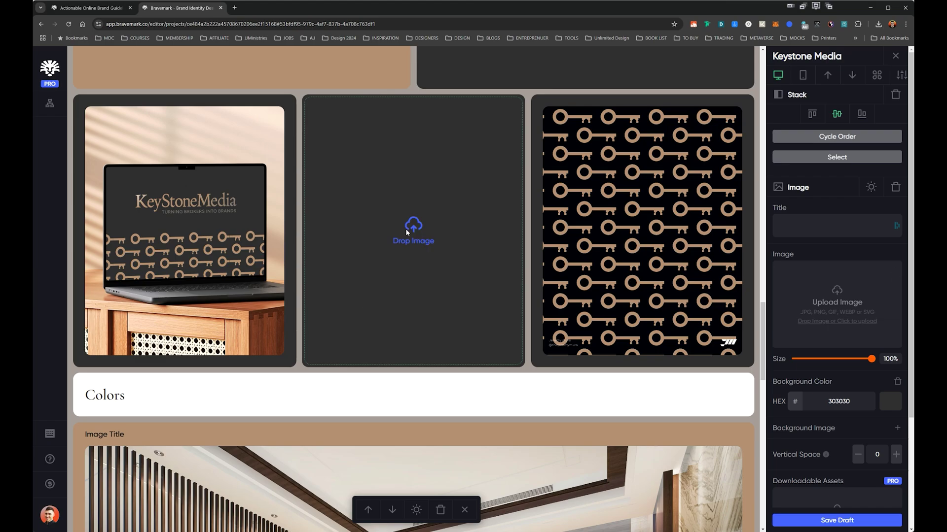
{"action": "key", "text": "alt+Tab"}
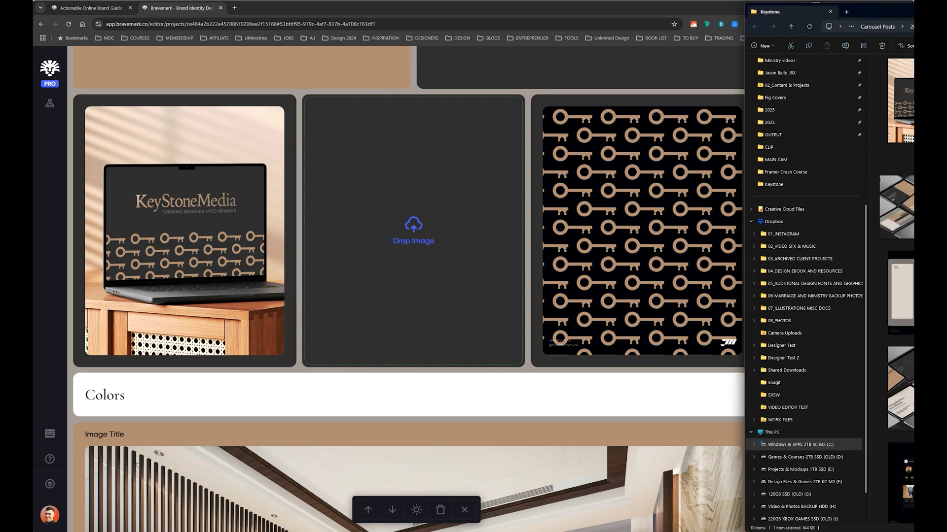
{"action": "left_click_drag", "start_coordinate": [896, 207], "coordinate": [419, 229]}
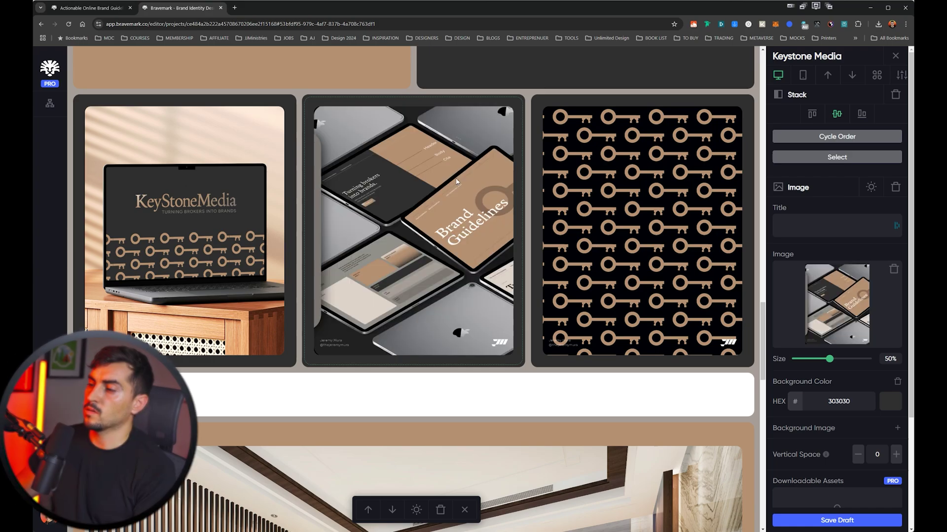
Step: Replace the logo in the Logo with Color 1 Background module with the white KeyStoneMedia wordmark from the client's logo folder
{"action": "scroll", "coordinate": [480, 329], "scroll_direction": "up", "scroll_amount": 2}
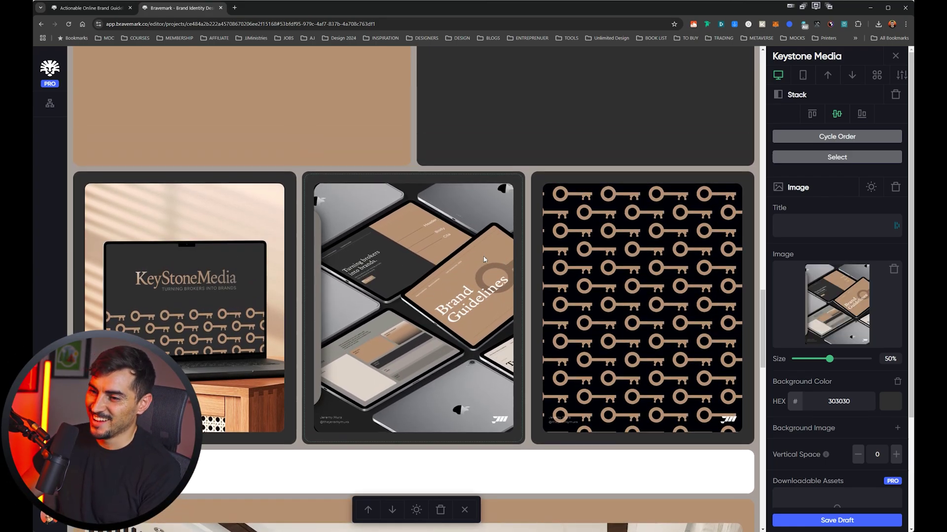
{"action": "scroll", "coordinate": [504, 265], "scroll_direction": "up", "scroll_amount": 8}
{"action": "left_click", "coordinate": [782, 77]}
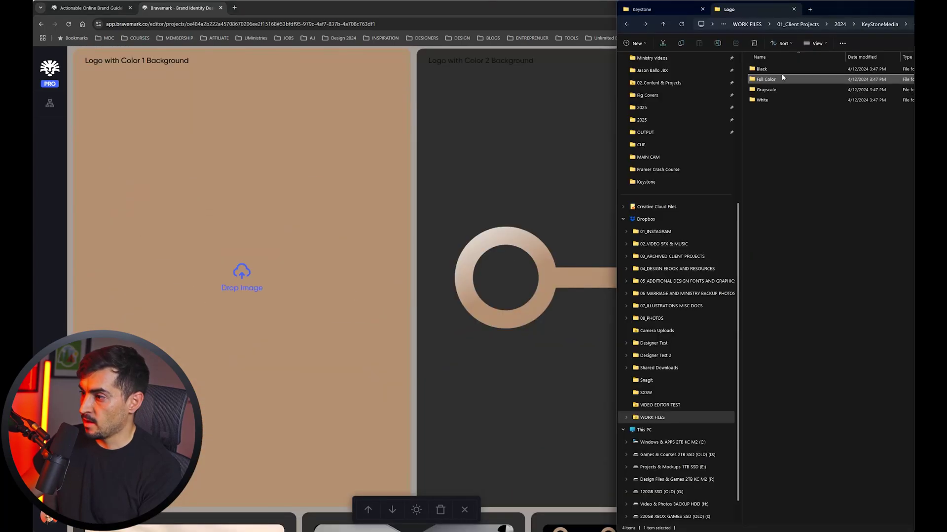
{"action": "double_click", "coordinate": [779, 81]}
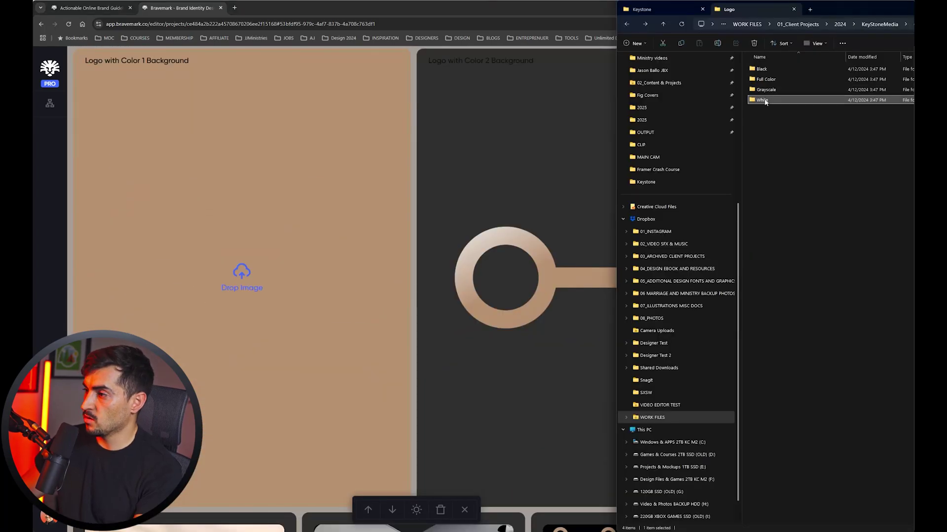
{"action": "double_click", "coordinate": [768, 92]}
{"action": "left_click", "coordinate": [796, 102]}
{"action": "left_click_drag", "start_coordinate": [795, 102], "coordinate": [241, 276]}
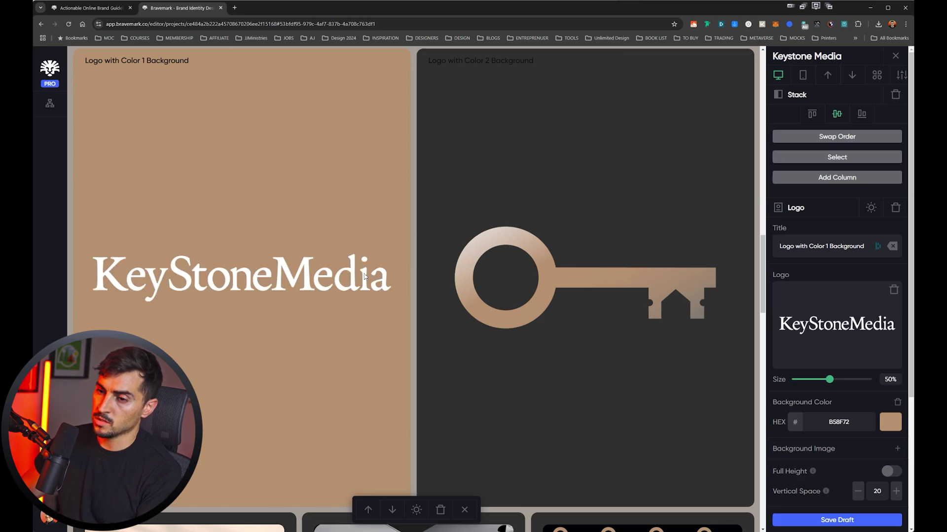
Step: Add a fifth swatch to the Primary Colors palette with the color 7D7677, and name it Smokey
{"action": "scroll", "coordinate": [258, 323], "scroll_direction": "up", "scroll_amount": 8}
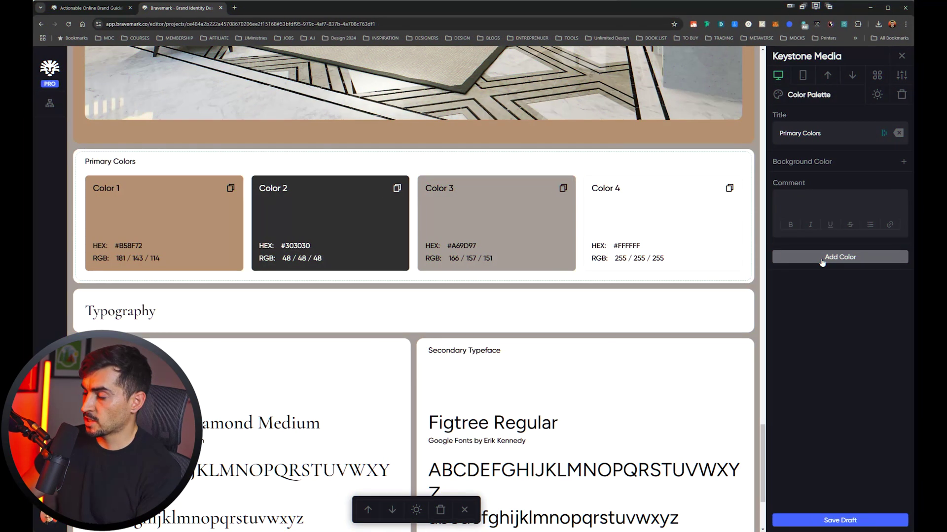
{"action": "left_click", "coordinate": [834, 264]}
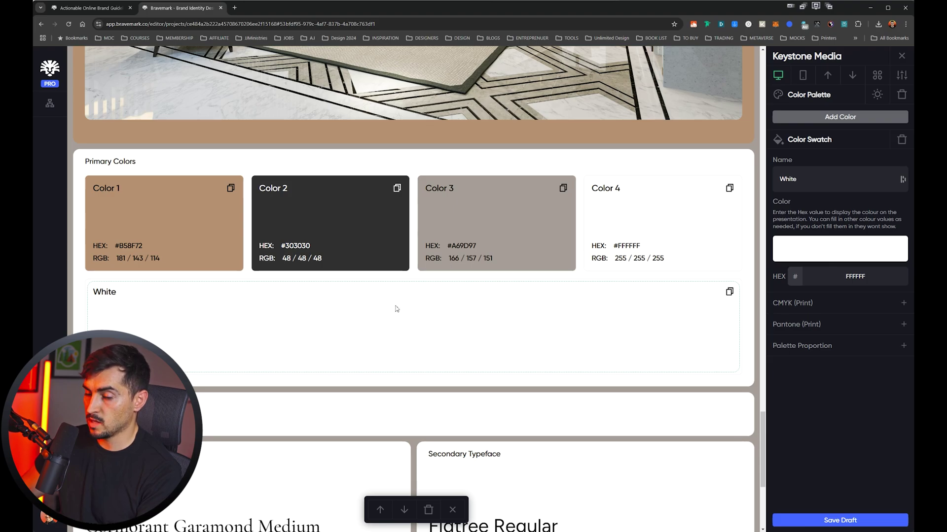
{"action": "left_click", "coordinate": [813, 260]}
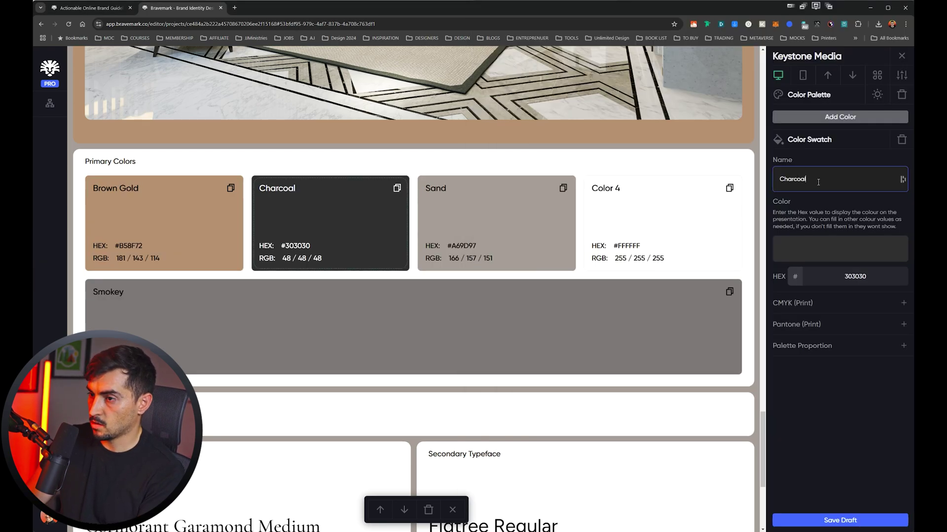
Step: Rename the Color 4 swatch in the palette to White
{"action": "left_click", "coordinate": [603, 197]}
{"action": "left_click_drag", "start_coordinate": [813, 180], "coordinate": [763, 179]}
{"action": "type", "text": "White"}
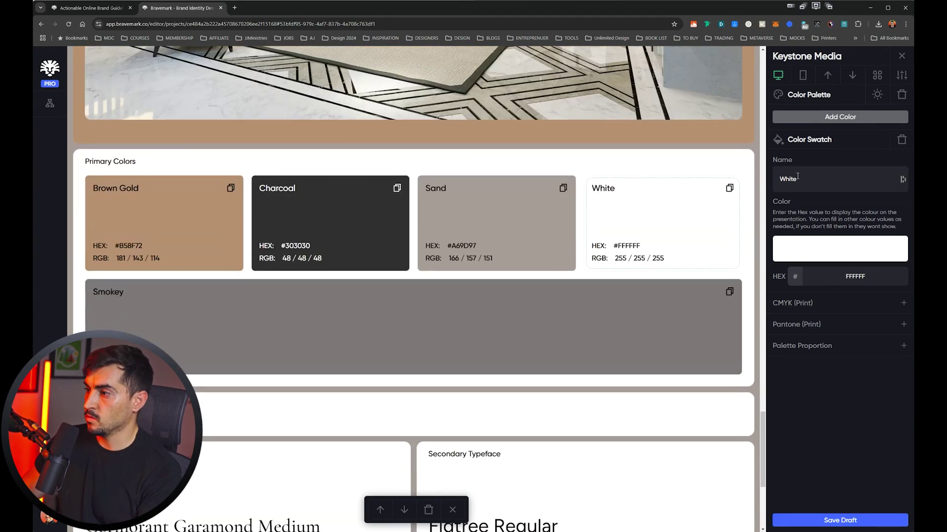
Step: Give the color palette module a light grey DDDDDD background and the title "Primary Brand Colors"
{"action": "left_click", "coordinate": [600, 162]}
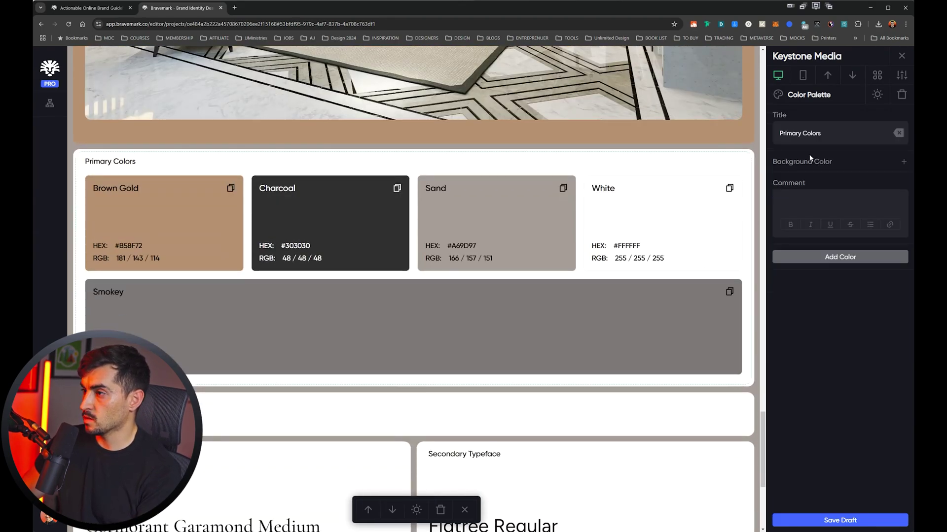
{"action": "left_click", "coordinate": [902, 162]}
{"action": "left_click", "coordinate": [891, 182]}
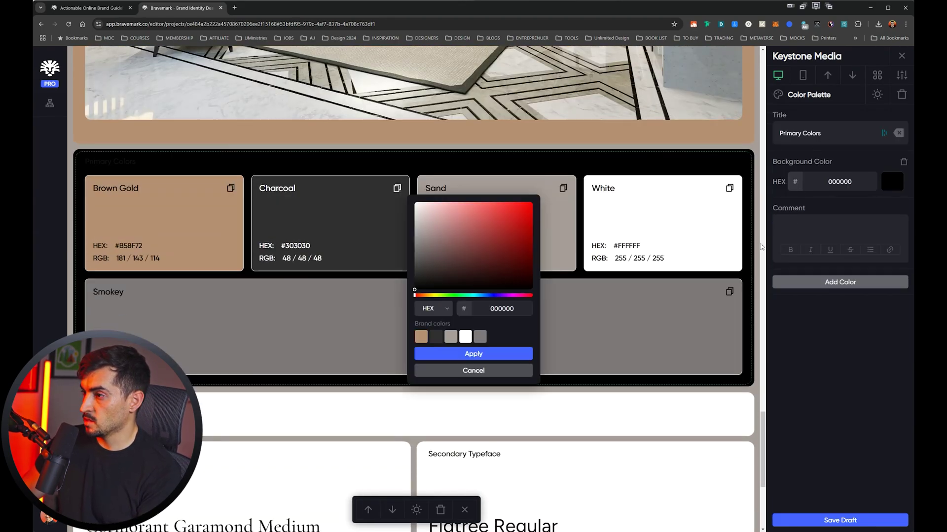
{"action": "left_click", "coordinate": [466, 337]}
{"action": "left_click", "coordinate": [479, 337]}
{"action": "left_click", "coordinate": [450, 337]}
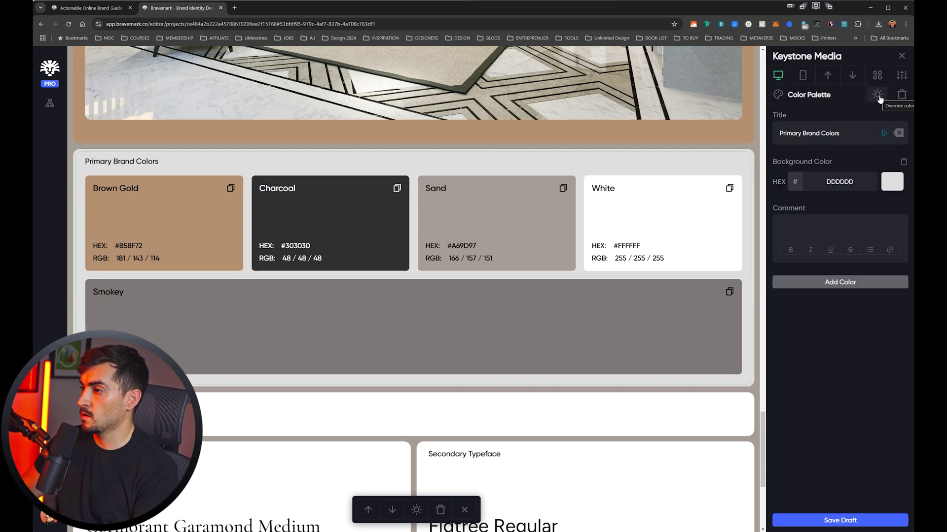
Step: Check the Primary and Secondary Typeface modules and browse the font library for the Secondary Typeface without choosing a font
{"action": "scroll", "coordinate": [628, 155], "scroll_direction": "down", "scroll_amount": 5}
{"action": "left_click", "coordinate": [532, 259]}
{"action": "left_click", "coordinate": [335, 230]}
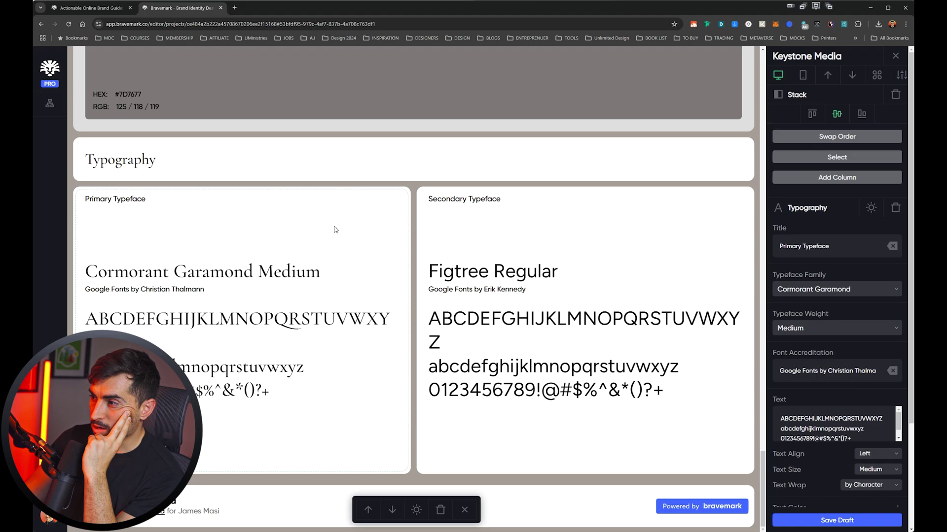
{"action": "left_click", "coordinate": [578, 249]}
{"action": "left_click", "coordinate": [827, 291]}
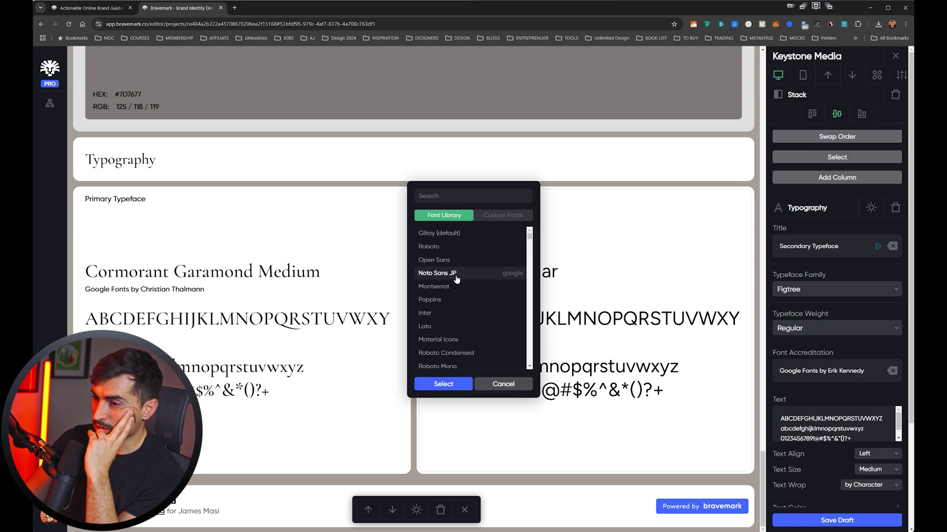
{"action": "scroll", "coordinate": [455, 279], "scroll_direction": "down", "scroll_amount": 3}
{"action": "left_click", "coordinate": [501, 386]}
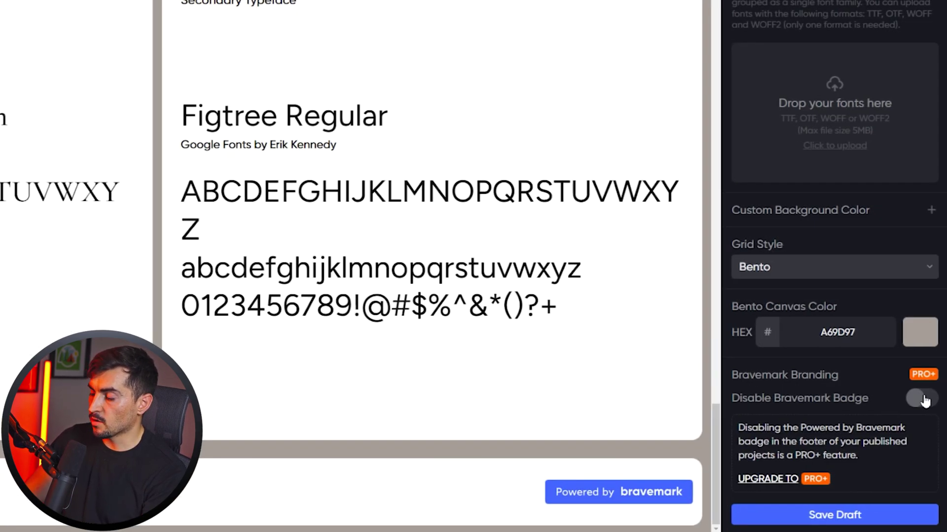
Step: Disable the Bravemark badge in the project's Bravemark Branding settings
{"action": "left_click", "coordinate": [923, 399]}
{"action": "left_click", "coordinate": [923, 400]}
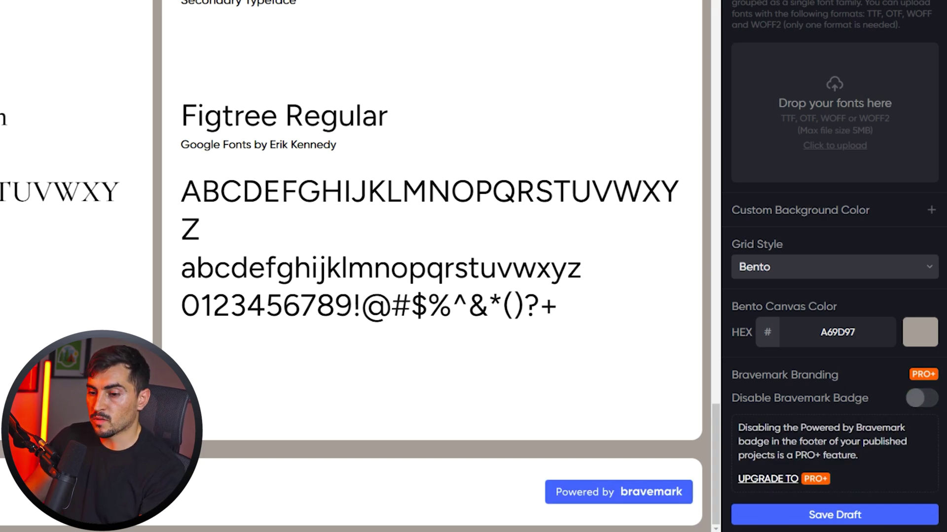
{"action": "left_click", "coordinate": [921, 398]}
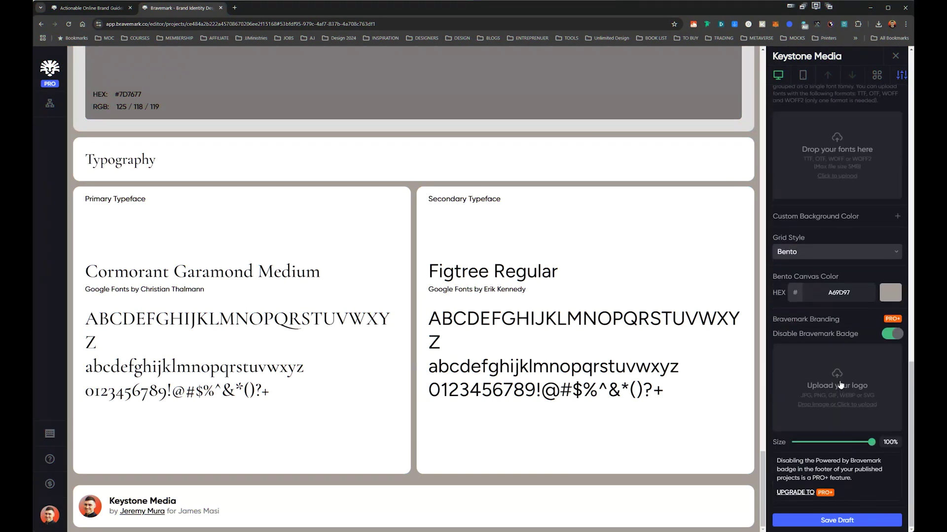
Step: Upload Logo_black_hor.png from the DESIGN_HQ 01_Brand Assets/01_Logo/2024 folder as the custom branding logo and save the draft
{"action": "left_click", "coordinate": [845, 390]}
{"action": "left_click", "coordinate": [113, 126]}
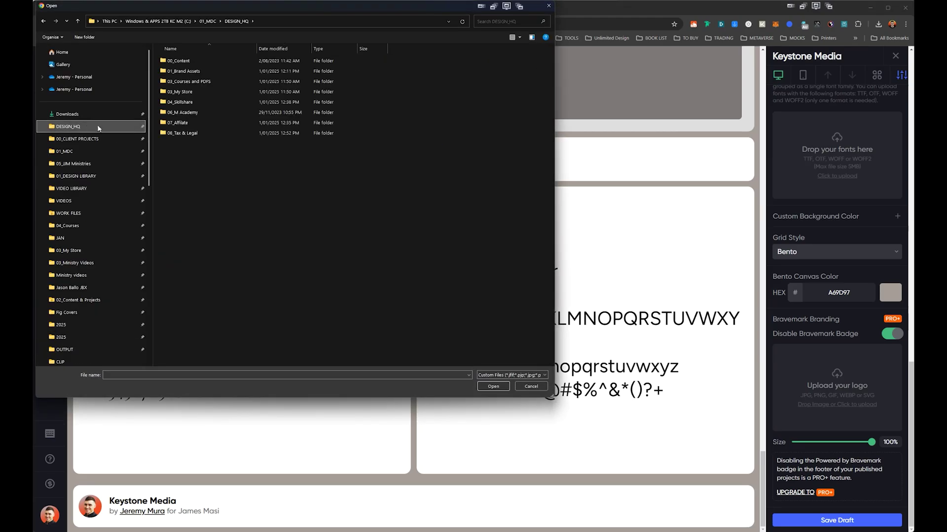
{"action": "double_click", "coordinate": [185, 71]}
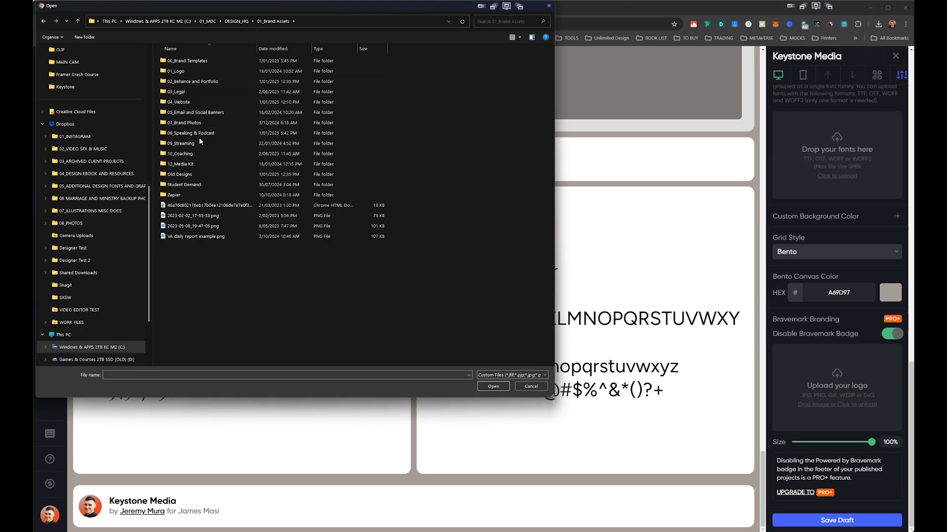
{"action": "double_click", "coordinate": [206, 73]}
{"action": "double_click", "coordinate": [220, 79]}
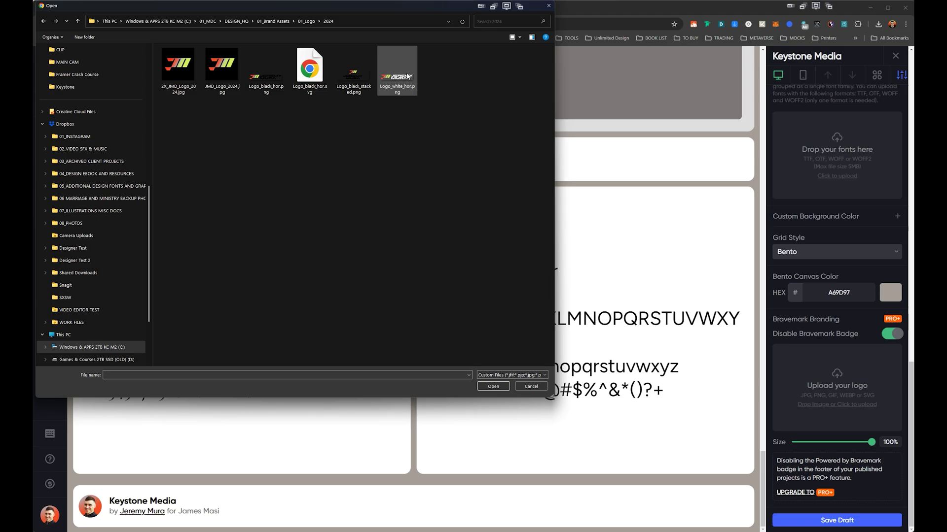
{"action": "double_click", "coordinate": [266, 68]}
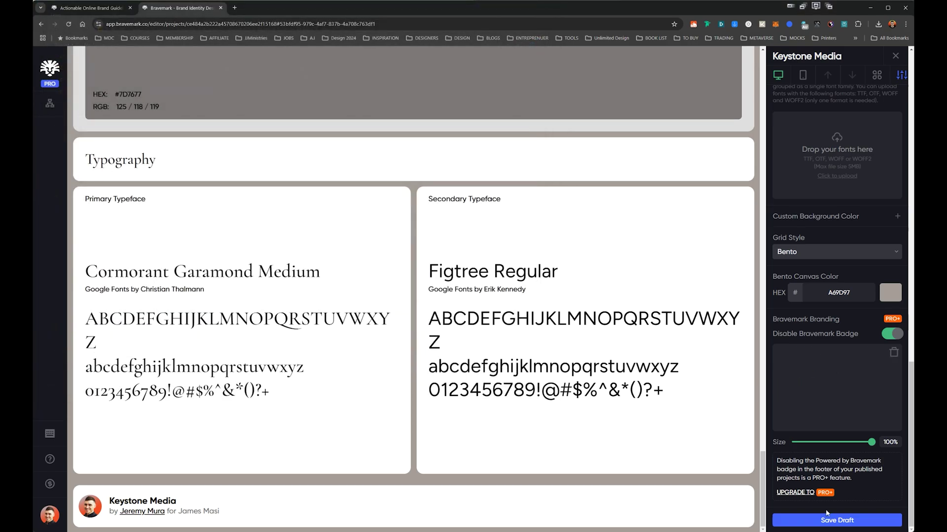
{"action": "left_click", "coordinate": [827, 518]}
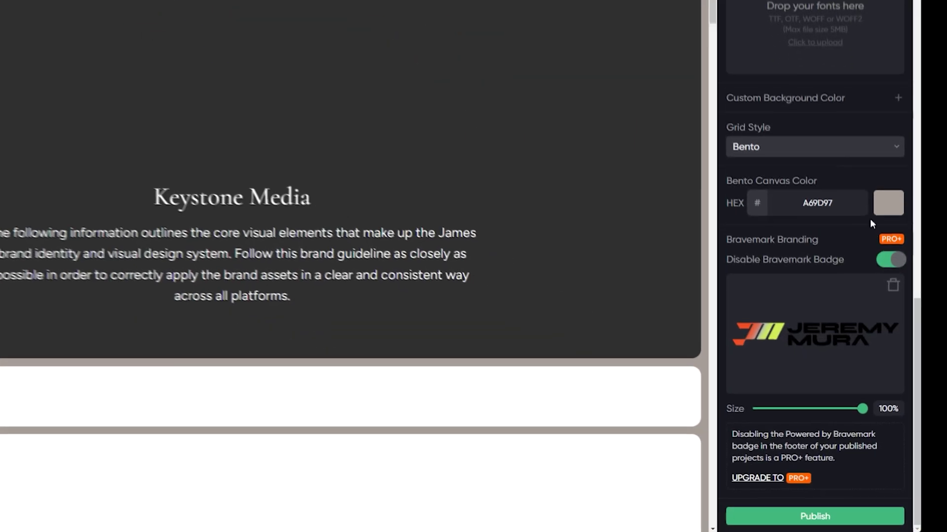
Step: Publish the project to the portfolio with the URL path keystonemedia
{"action": "left_click", "coordinate": [814, 517]}
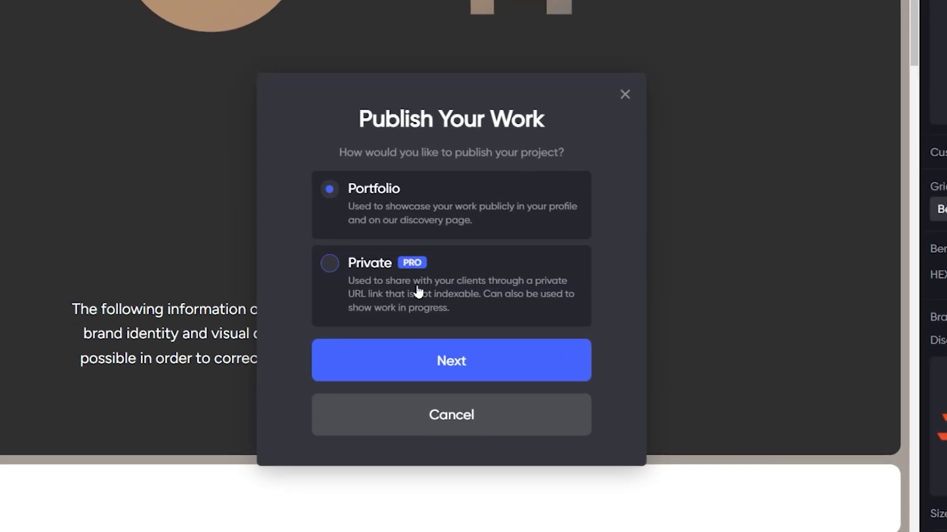
{"action": "left_click", "coordinate": [354, 283]}
{"action": "left_click", "coordinate": [476, 369]}
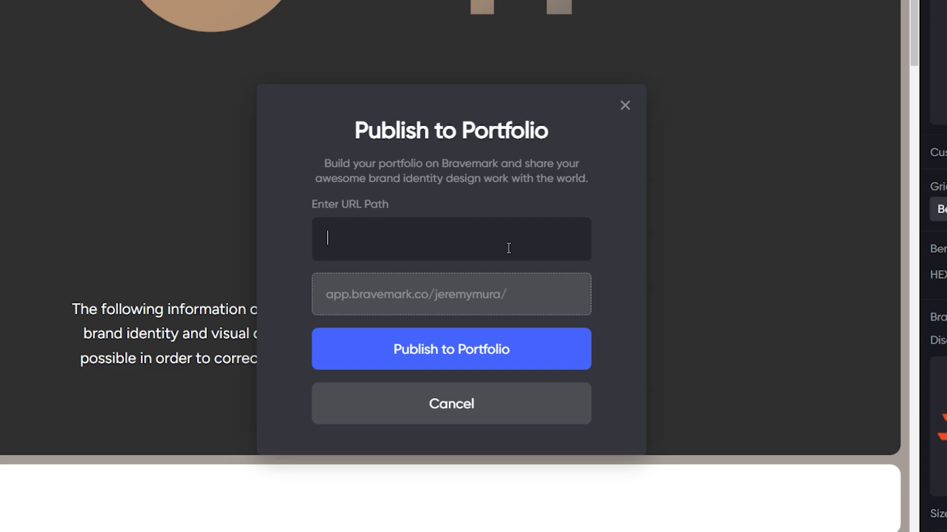
{"action": "type", "text": "keyst"}
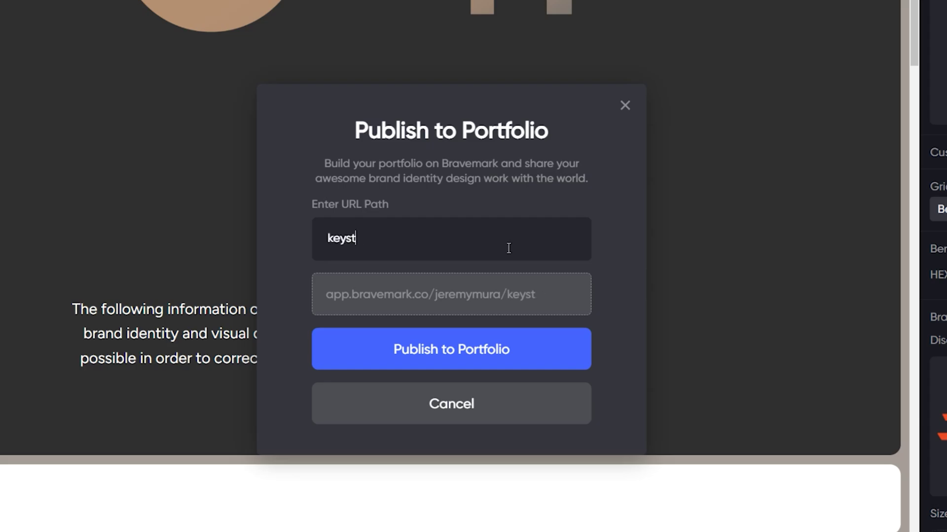
{"action": "type", "text": "onemedia"}
{"action": "left_click", "coordinate": [461, 341]}
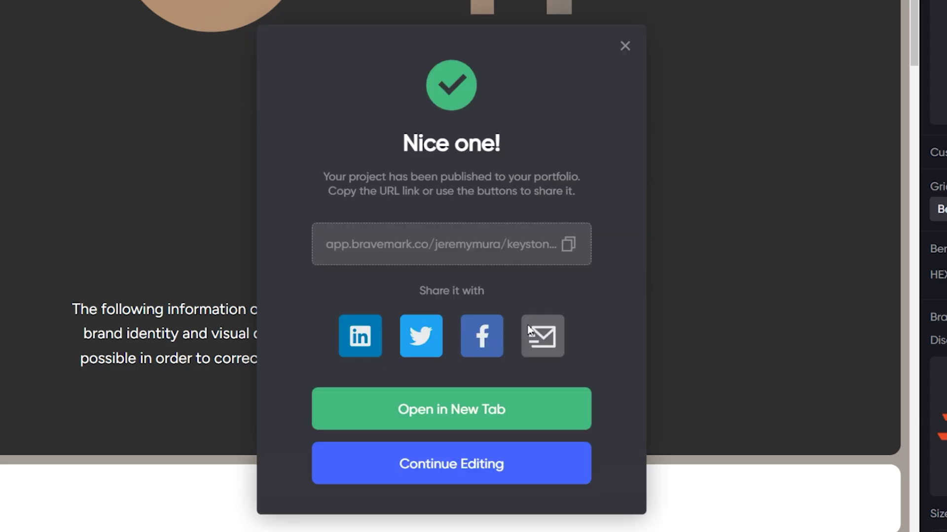
Step: Copy the published project's link and open it in a new browser tab
{"action": "left_click", "coordinate": [570, 246]}
{"action": "key", "text": "ctrl+t"}
{"action": "type", "text": "app.bravemark.co/jeremymura/keystonemedia"}
{"action": "key", "text": "Return"}
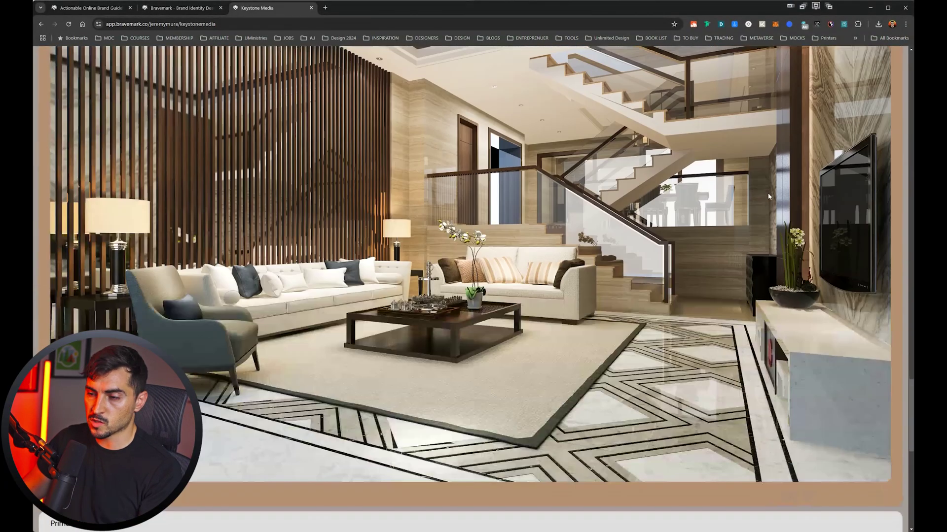
{"action": "scroll", "coordinate": [768, 196], "scroll_direction": "down", "scroll_amount": 9}
Step: Try the swatch copy function for Sand and White in the published page's Primary Brand Colors palette
{"action": "scroll", "coordinate": [347, 275], "scroll_direction": "up", "scroll_amount": 3}
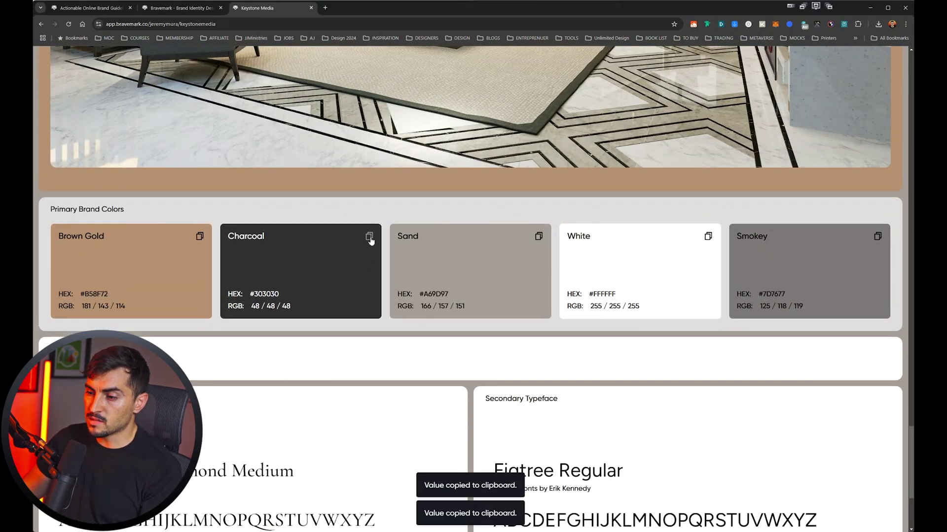
{"action": "left_click", "coordinate": [539, 237]}
{"action": "left_click", "coordinate": [710, 237]}
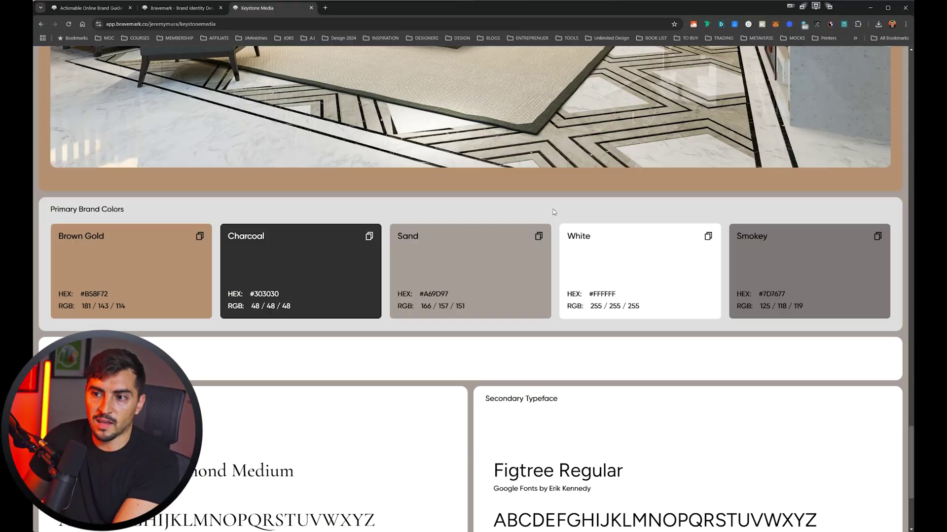
Step: Examine the typography modules and the logo modules on colored backgrounds in the published Keystone Media page
{"action": "scroll", "coordinate": [256, 246], "scroll_direction": "down", "scroll_amount": 4}
{"action": "scroll", "coordinate": [178, 324], "scroll_direction": "up", "scroll_amount": 1}
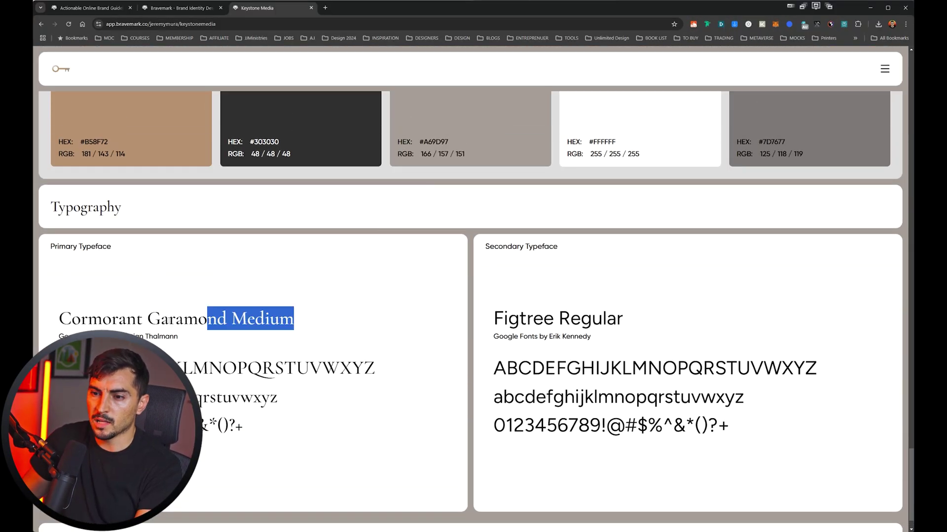
{"action": "left_click_drag", "start_coordinate": [294, 319], "coordinate": [148, 279]}
{"action": "scroll", "coordinate": [148, 279], "scroll_direction": "down", "scroll_amount": 1}
{"action": "scroll", "coordinate": [368, 342], "scroll_direction": "up", "scroll_amount": 20}
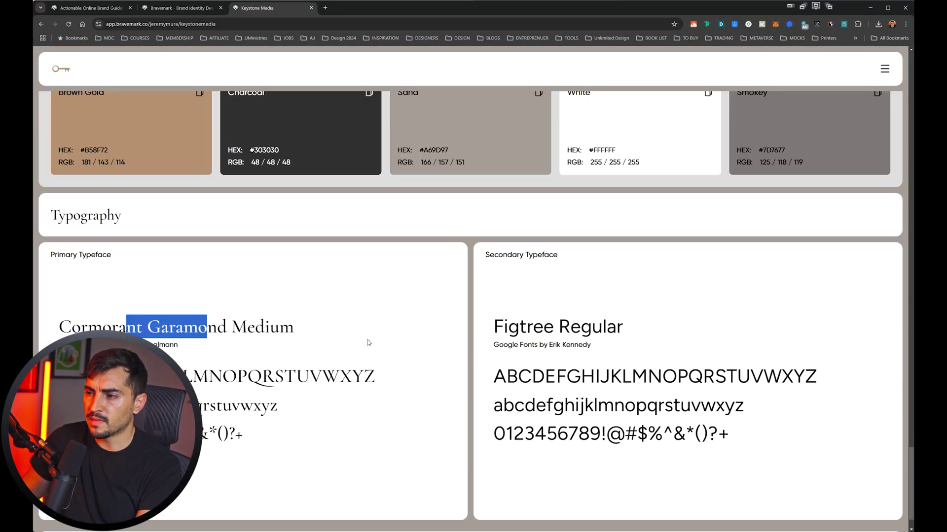
{"action": "scroll", "coordinate": [449, 227], "scroll_direction": "down", "scroll_amount": 1}
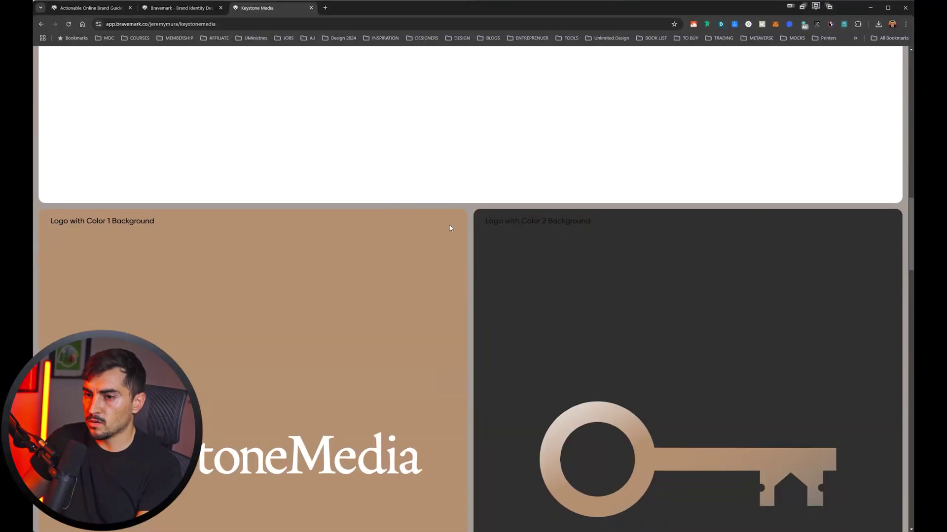
{"action": "scroll", "coordinate": [453, 226], "scroll_direction": "up", "scroll_amount": 1}
{"action": "scroll", "coordinate": [452, 226], "scroll_direction": "down", "scroll_amount": 8}
{"action": "scroll", "coordinate": [434, 342], "scroll_direction": "up", "scroll_amount": 5}
{"action": "scroll", "coordinate": [419, 321], "scroll_direction": "down", "scroll_amount": 5}
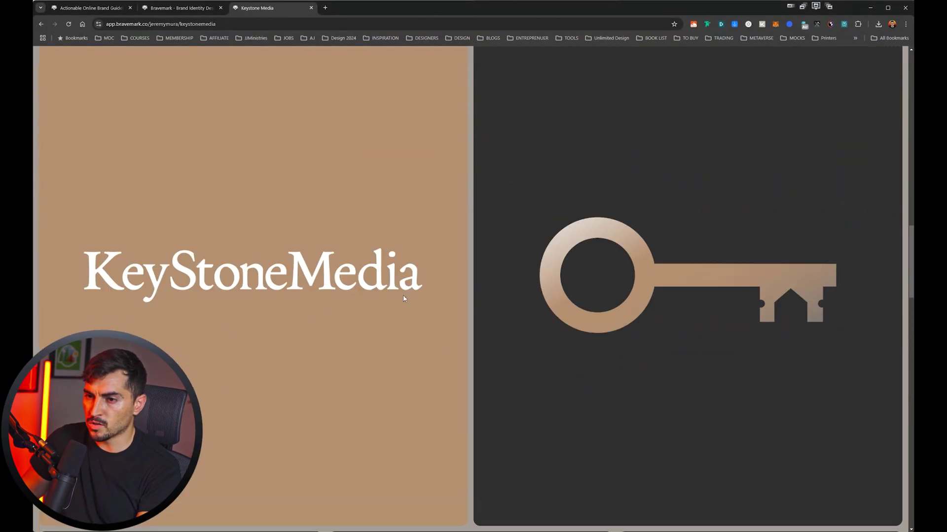
Step: Go to the Typography section through the published page's own navigation and review the sections above it
{"action": "scroll", "coordinate": [421, 268], "scroll_direction": "up", "scroll_amount": 15}
{"action": "scroll", "coordinate": [887, 66], "scroll_direction": "up", "scroll_amount": 1}
{"action": "left_click", "coordinate": [886, 67]}
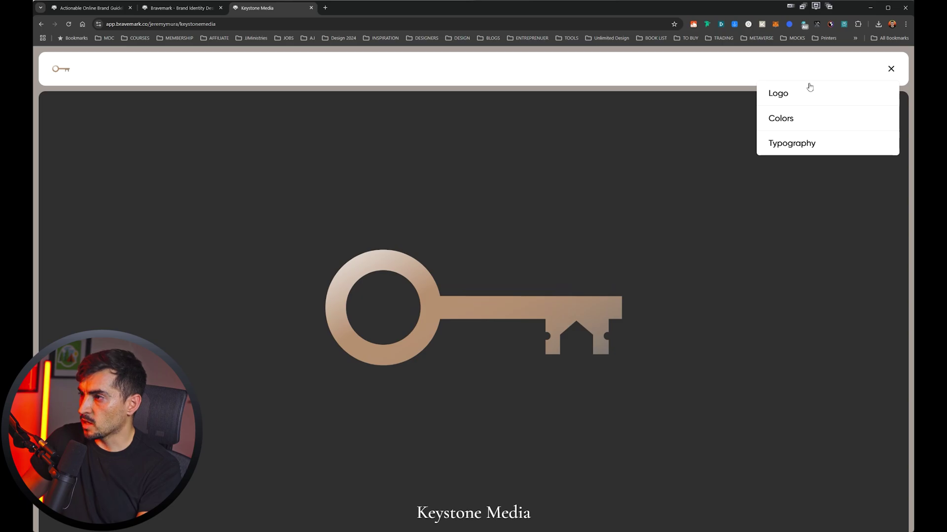
{"action": "left_click", "coordinate": [801, 144]}
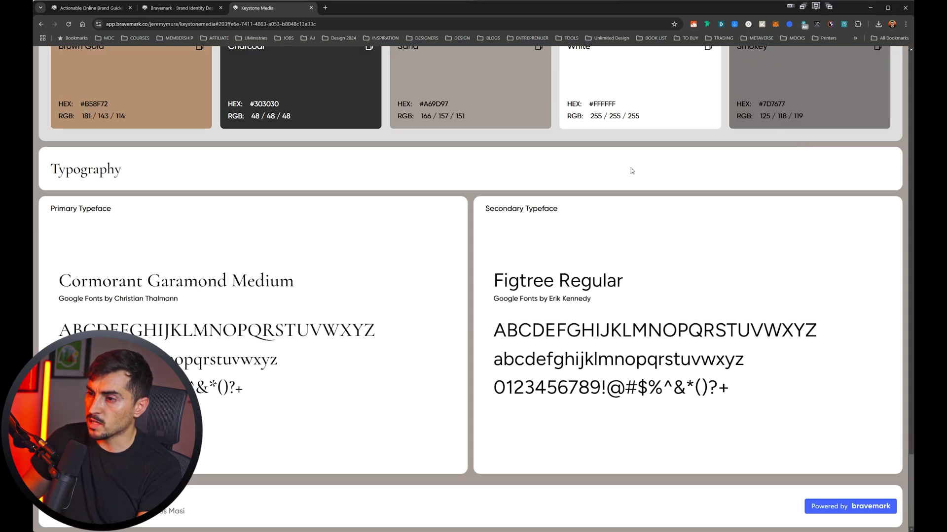
{"action": "scroll", "coordinate": [599, 184], "scroll_direction": "up", "scroll_amount": 8}
{"action": "scroll", "coordinate": [598, 185], "scroll_direction": "up", "scroll_amount": 10}
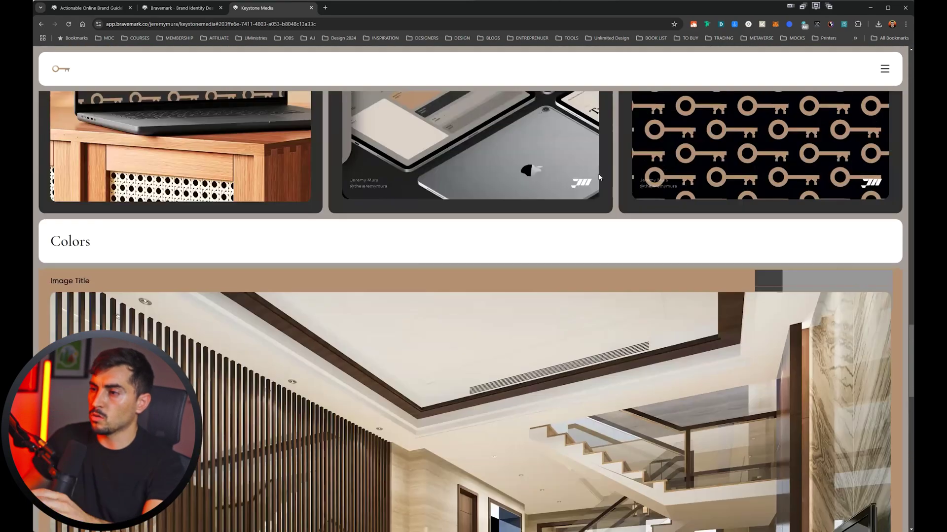
{"action": "scroll", "coordinate": [592, 173], "scroll_direction": "down", "scroll_amount": 5}
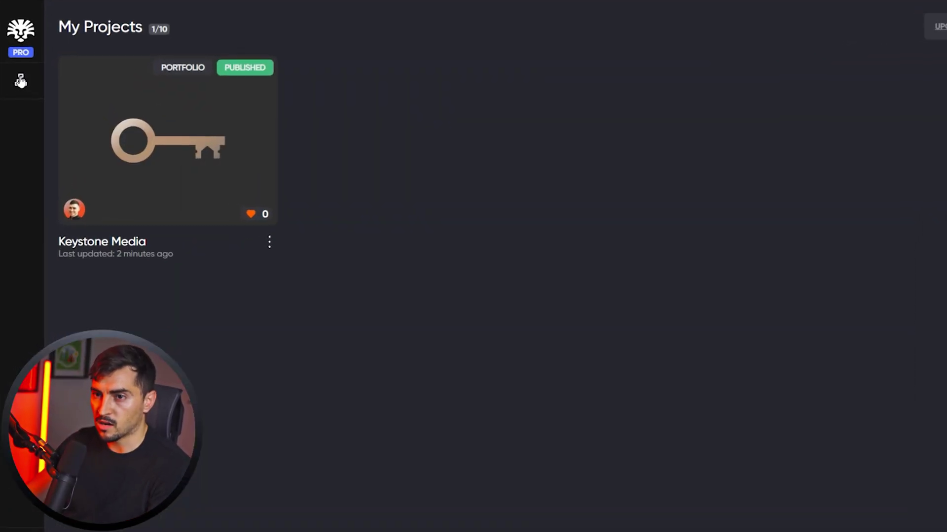
Step: Unpublish the Keystone Media project from the My Projects overview
{"action": "left_click", "coordinate": [269, 244]}
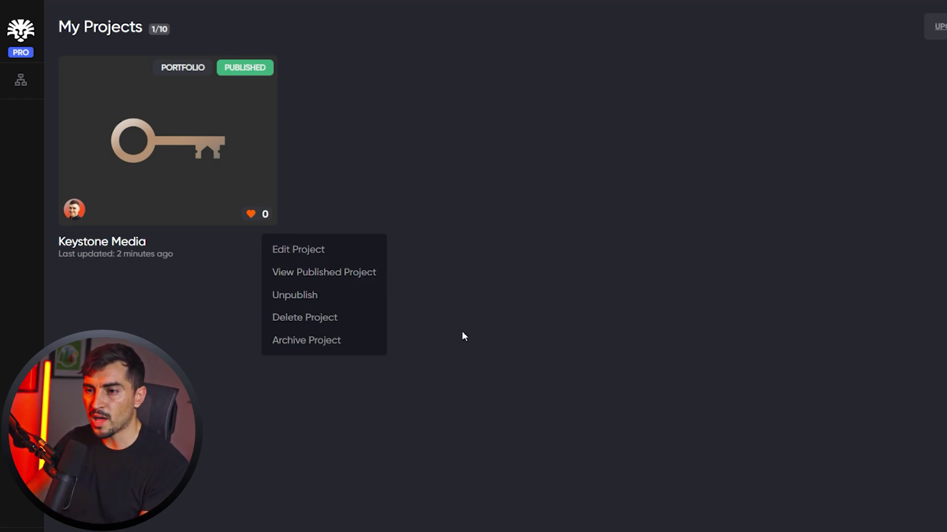
{"action": "left_click", "coordinate": [309, 296]}
{"action": "left_click", "coordinate": [687, 340]}
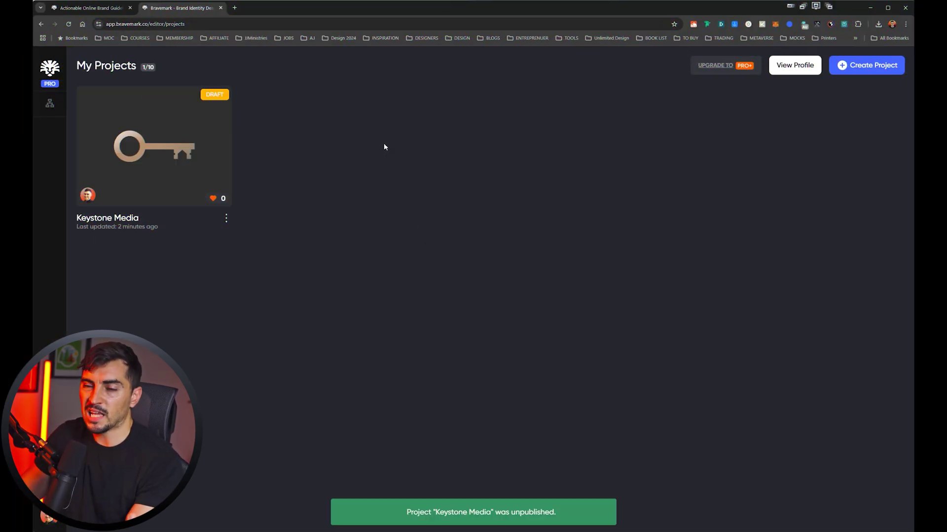
Step: Create a new project named Opal Agency with the Blank Canvas setup method and the dark theme
{"action": "left_click", "coordinate": [842, 71]}
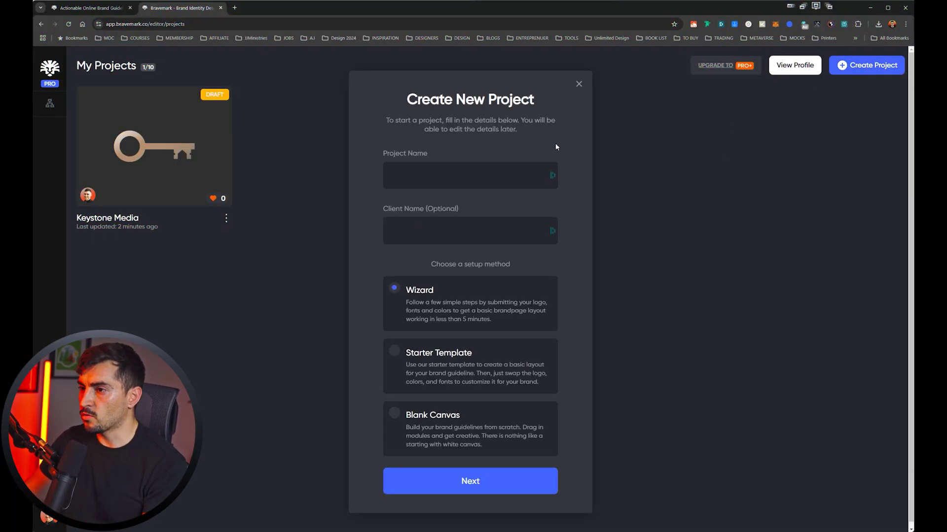
{"action": "left_click", "coordinate": [494, 169]}
{"action": "type", "text": "Opal Agency"}
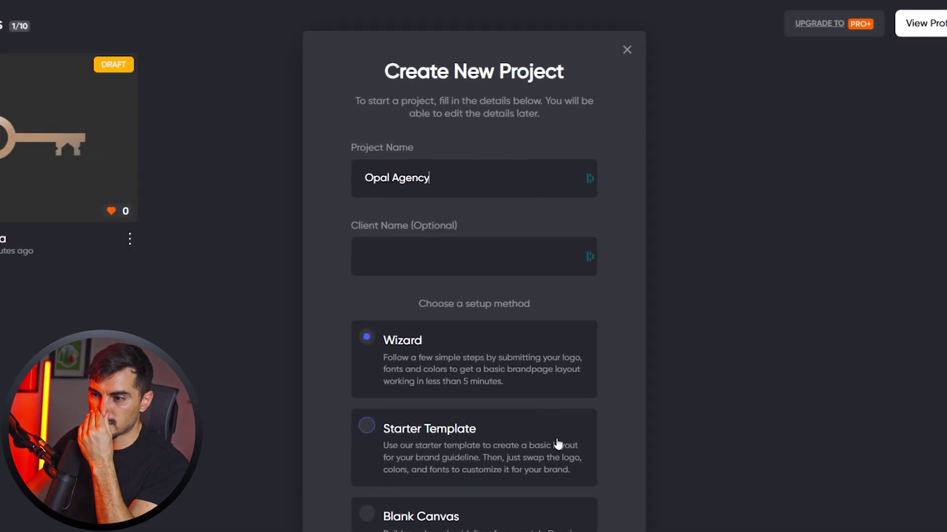
{"action": "scroll", "coordinate": [454, 465], "scroll_direction": "down", "scroll_amount": 3}
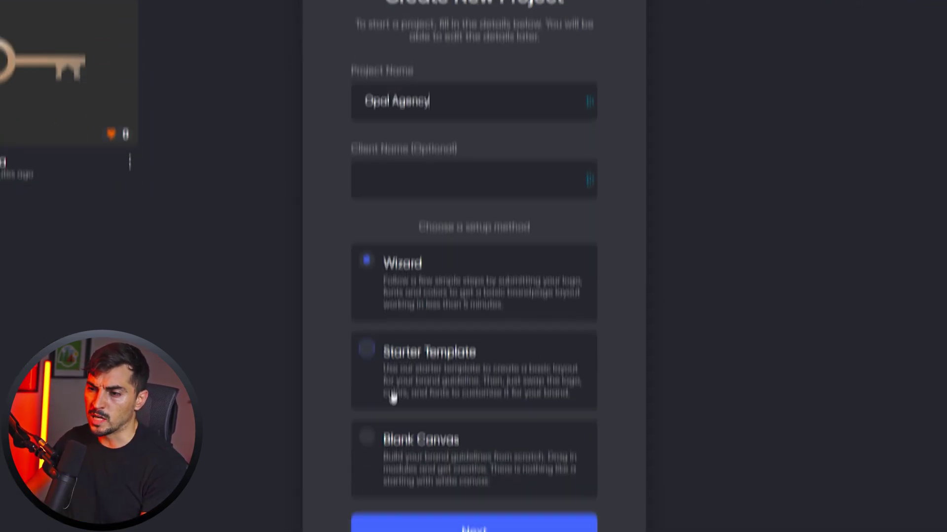
{"action": "left_click", "coordinate": [433, 393]}
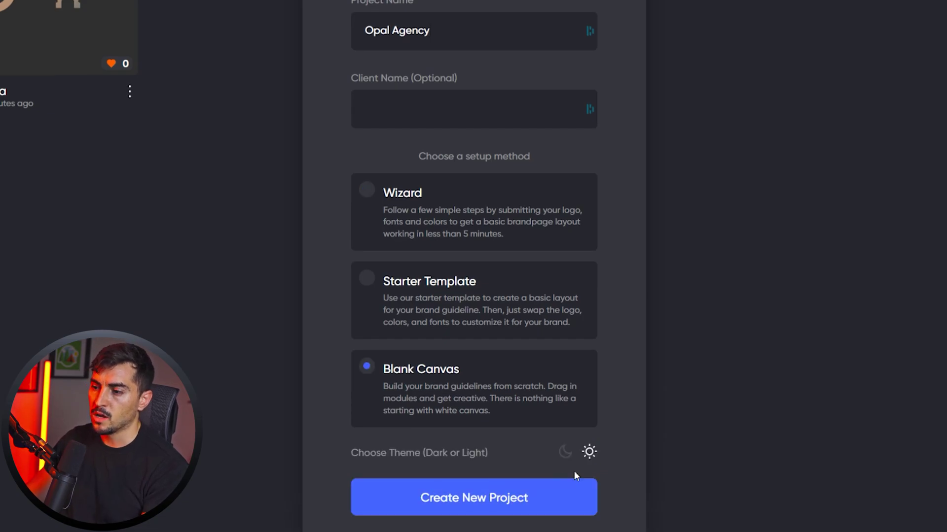
{"action": "left_click", "coordinate": [567, 454]}
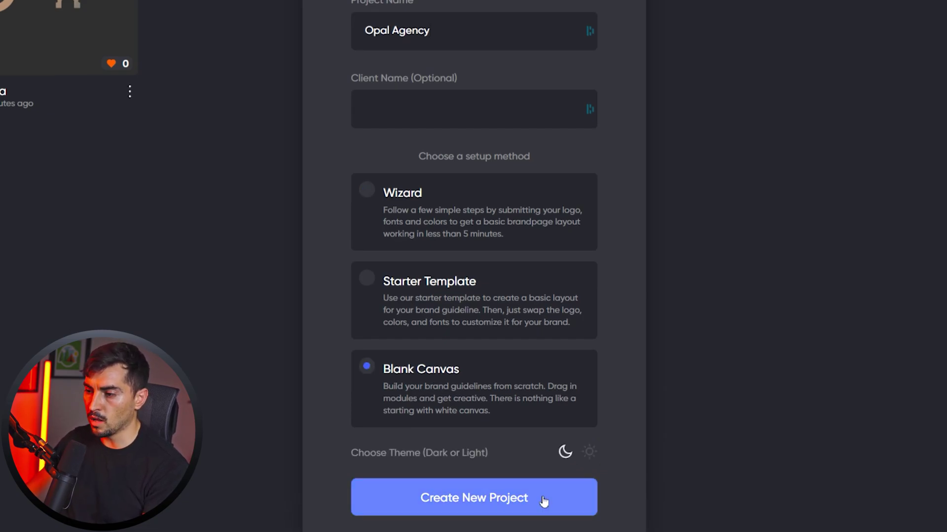
{"action": "left_click", "coordinate": [543, 501]}
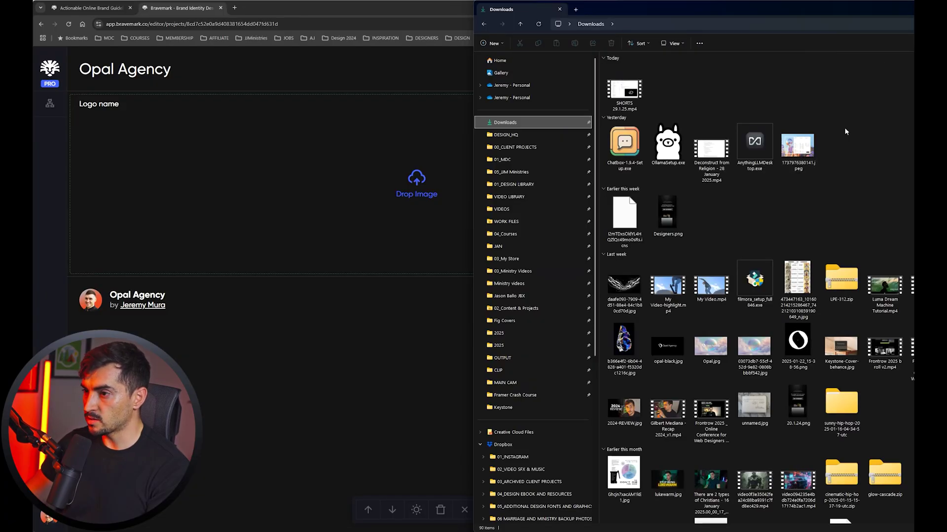
Step: Place Opal.jpg from the Downloads folder in the Logo module and add a Typography module above it
{"action": "left_click_drag", "start_coordinate": [710, 347], "coordinate": [368, 197]}
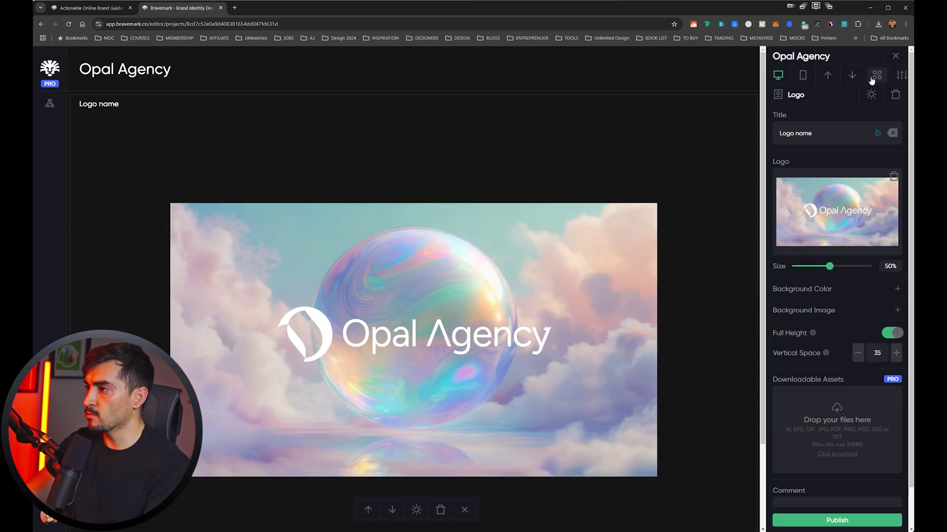
{"action": "left_click", "coordinate": [876, 75]}
{"action": "left_click_drag", "start_coordinate": [725, 305], "coordinate": [557, 182]}
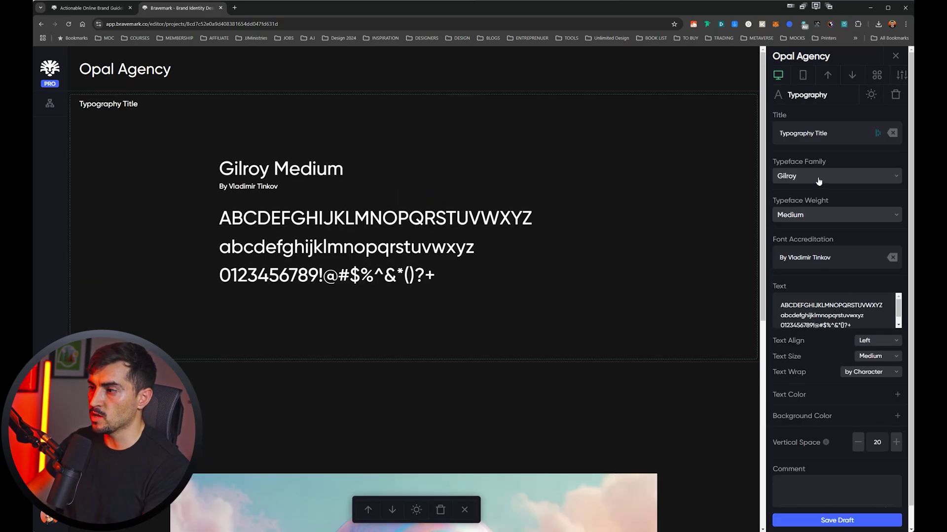
Step: Add a Logo module above the Typography module and a Color Palette module between the two
{"action": "left_click", "coordinate": [869, 77]}
{"action": "left_click", "coordinate": [821, 211]}
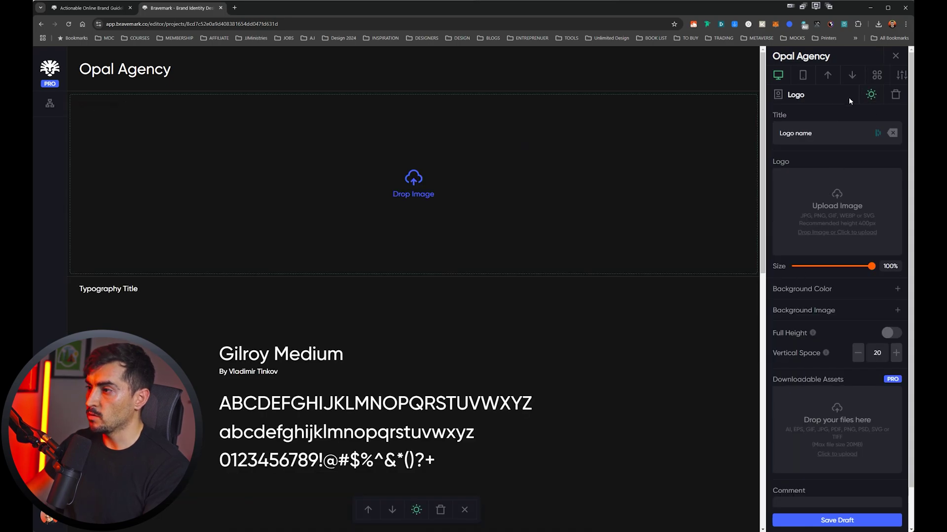
{"action": "left_click", "coordinate": [873, 76]}
{"action": "left_click", "coordinate": [814, 305]}
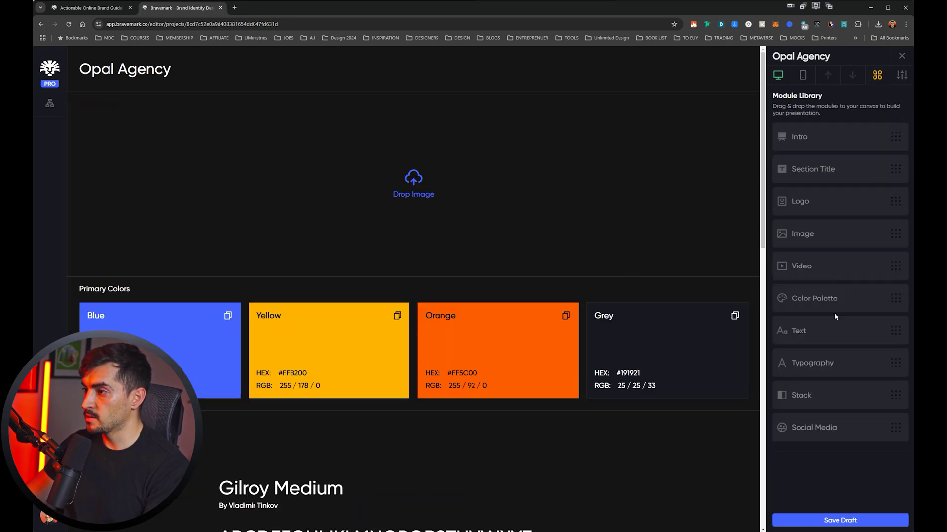
Step: Add a Text module above the Color Palette and a Social Media module between them
{"action": "left_click", "coordinate": [799, 330]}
{"action": "left_click", "coordinate": [876, 75]}
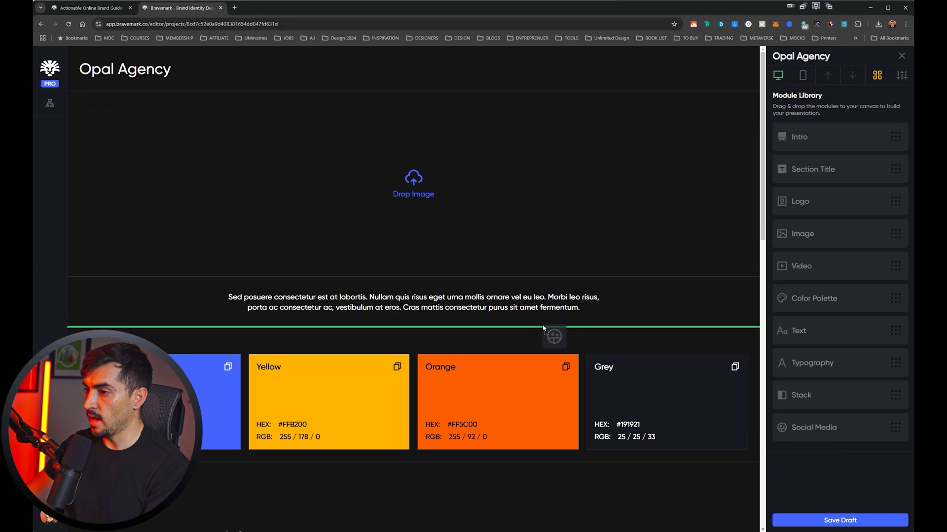
{"action": "left_click_drag", "start_coordinate": [543, 328], "coordinate": [628, 334]}
Step: Add a Section Title module above the Text module and an Intro module above the empty Logo module
{"action": "left_click", "coordinate": [876, 77]}
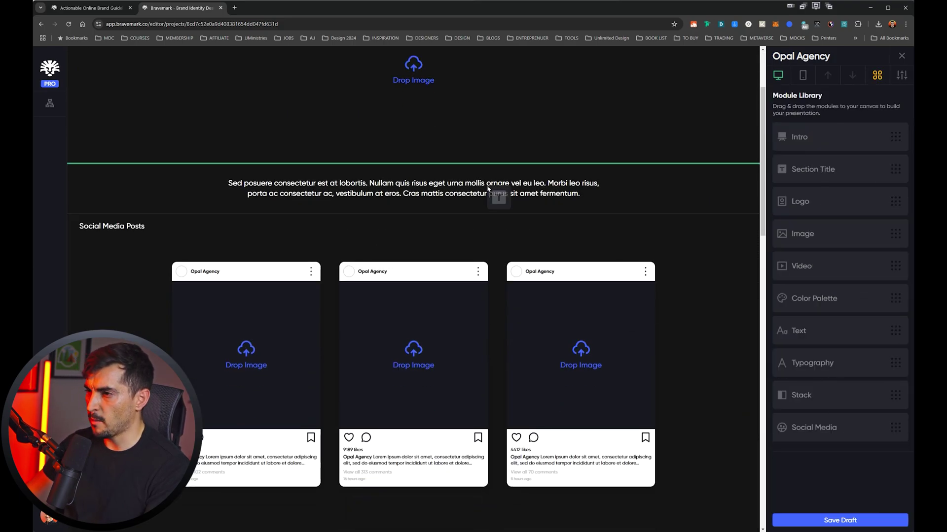
{"action": "left_click_drag", "start_coordinate": [488, 189], "coordinate": [500, 79]}
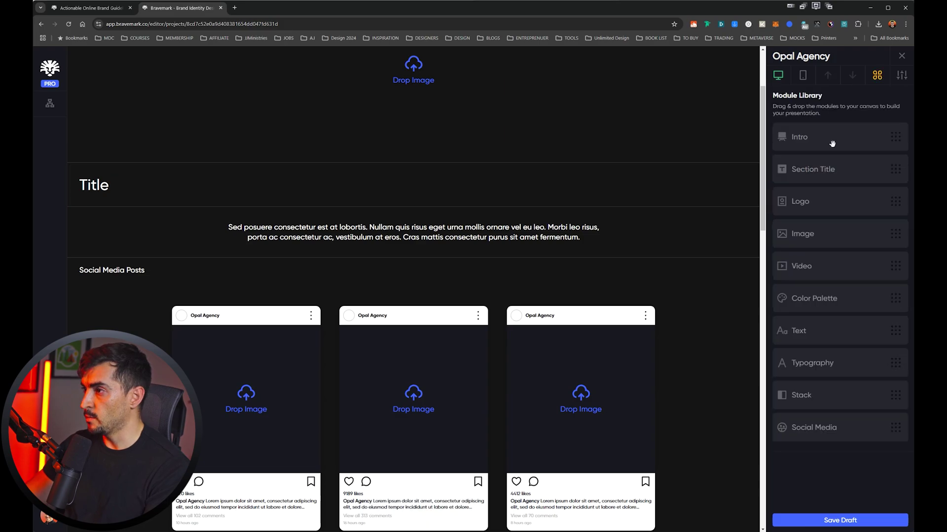
{"action": "left_click_drag", "start_coordinate": [831, 143], "coordinate": [413, 77]}
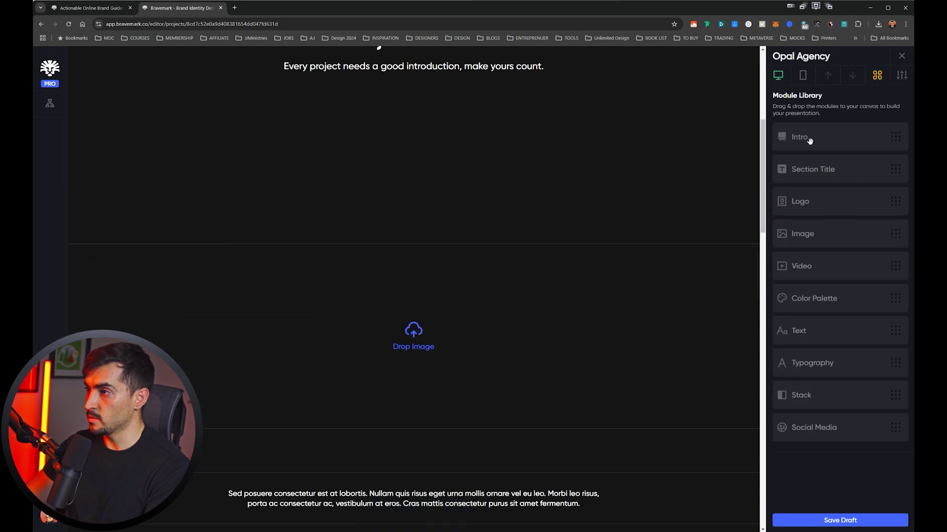
Step: Fill in the Intro module with the title "Opal Agency", the text "We are a branding and website design agency.", the agency logo and background 000000
{"action": "scroll", "coordinate": [539, 161], "scroll_direction": "up", "scroll_amount": 5}
{"action": "left_click", "coordinate": [421, 299]}
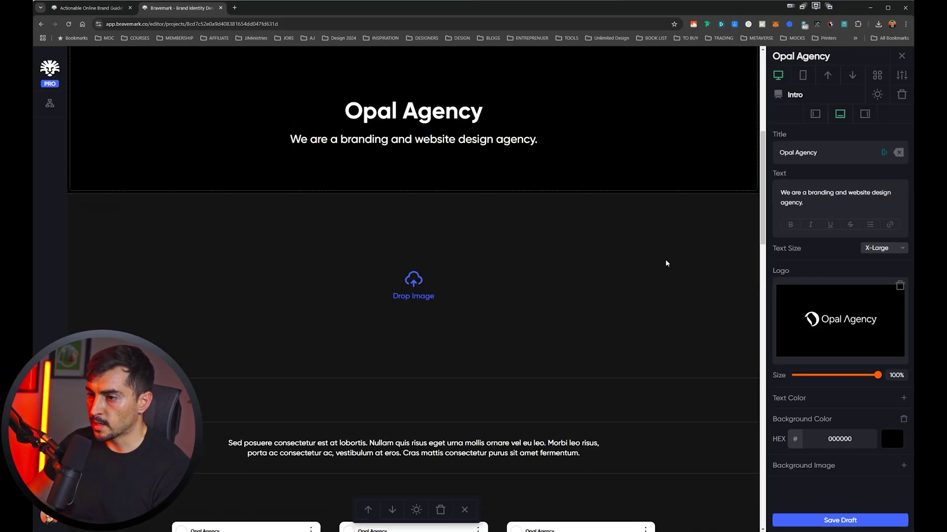
{"action": "scroll", "coordinate": [665, 264], "scroll_direction": "down", "scroll_amount": 10}
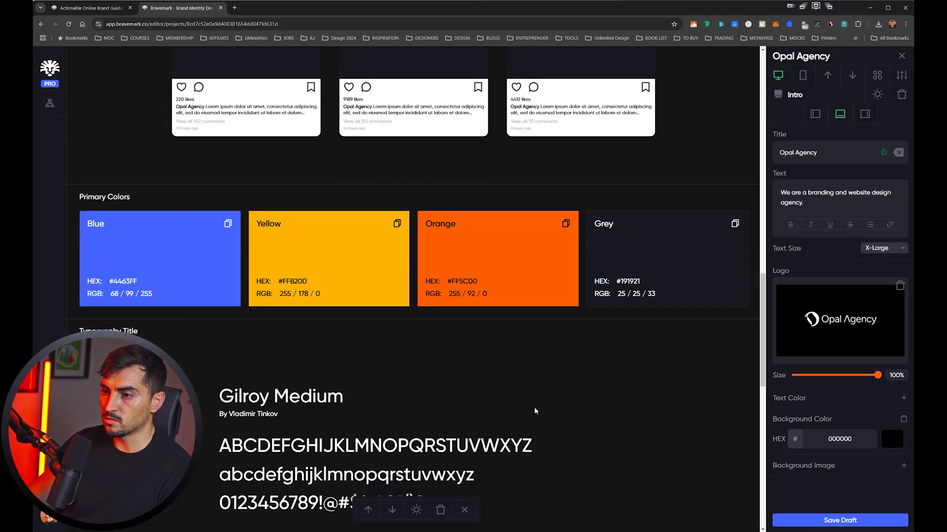
{"action": "scroll", "coordinate": [535, 411], "scroll_direction": "down", "scroll_amount": 10}
{"action": "scroll", "coordinate": [663, 444], "scroll_direction": "up", "scroll_amount": 6}
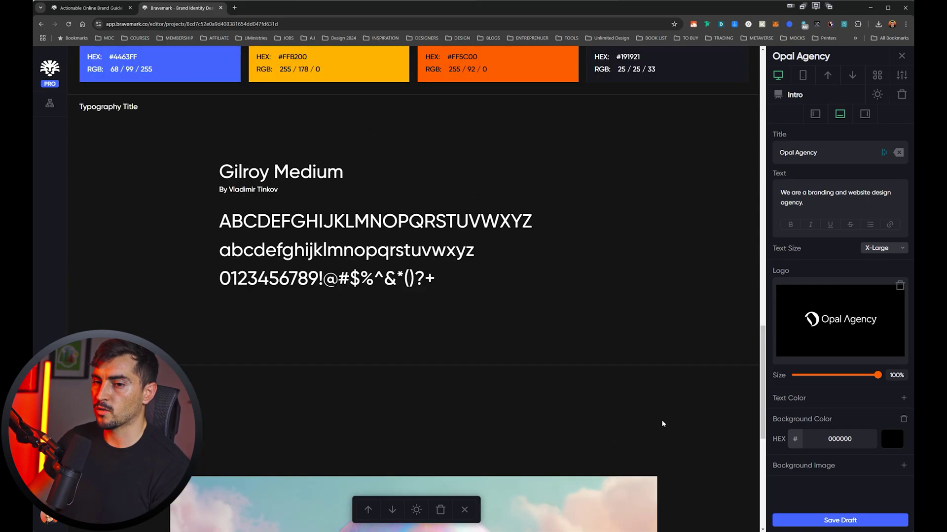